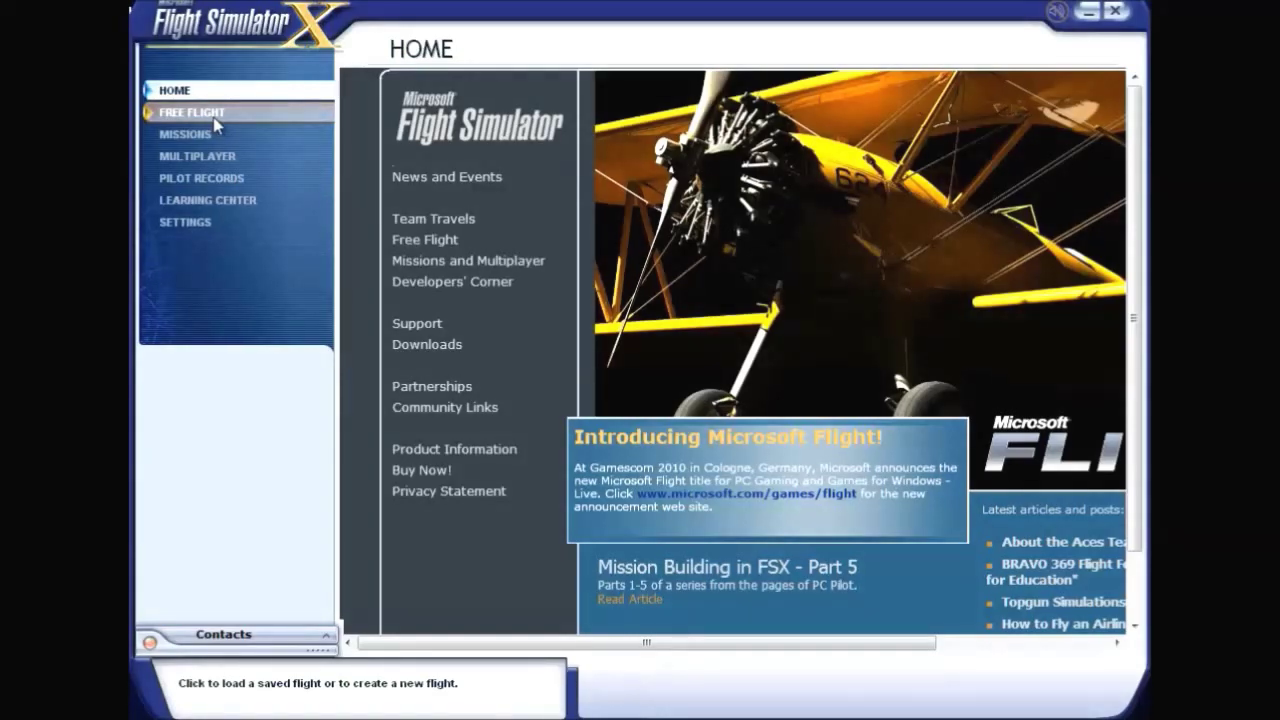
Step: From the Free Flight screen, open the Flight Planner to start a new plan
click(212, 116)
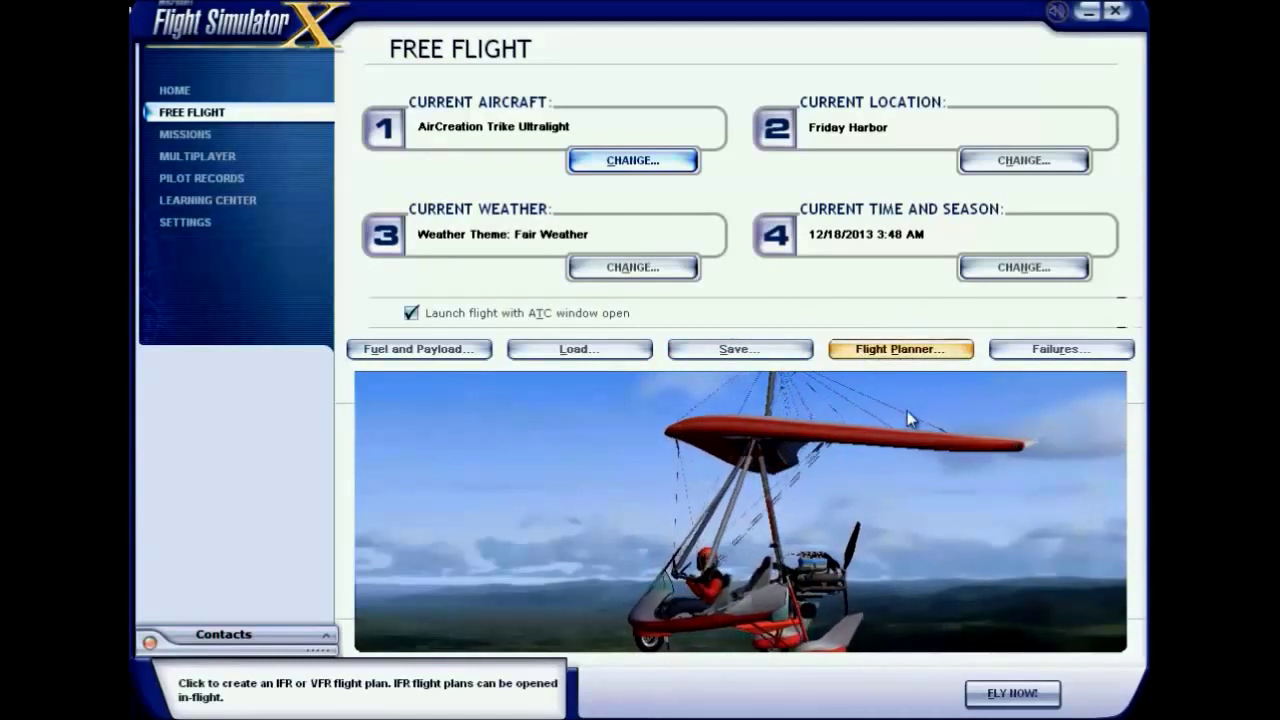
click(893, 351)
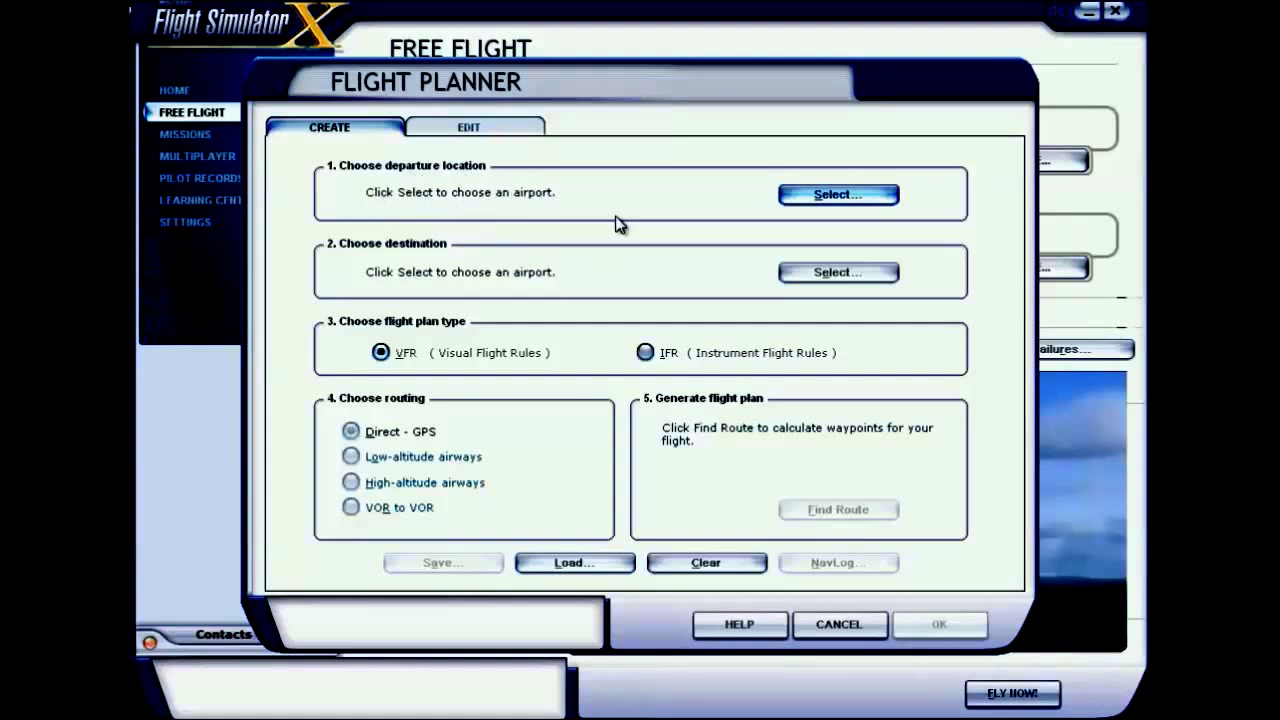
Step: Open the departure airport search and filter airports by country to United States
click(814, 196)
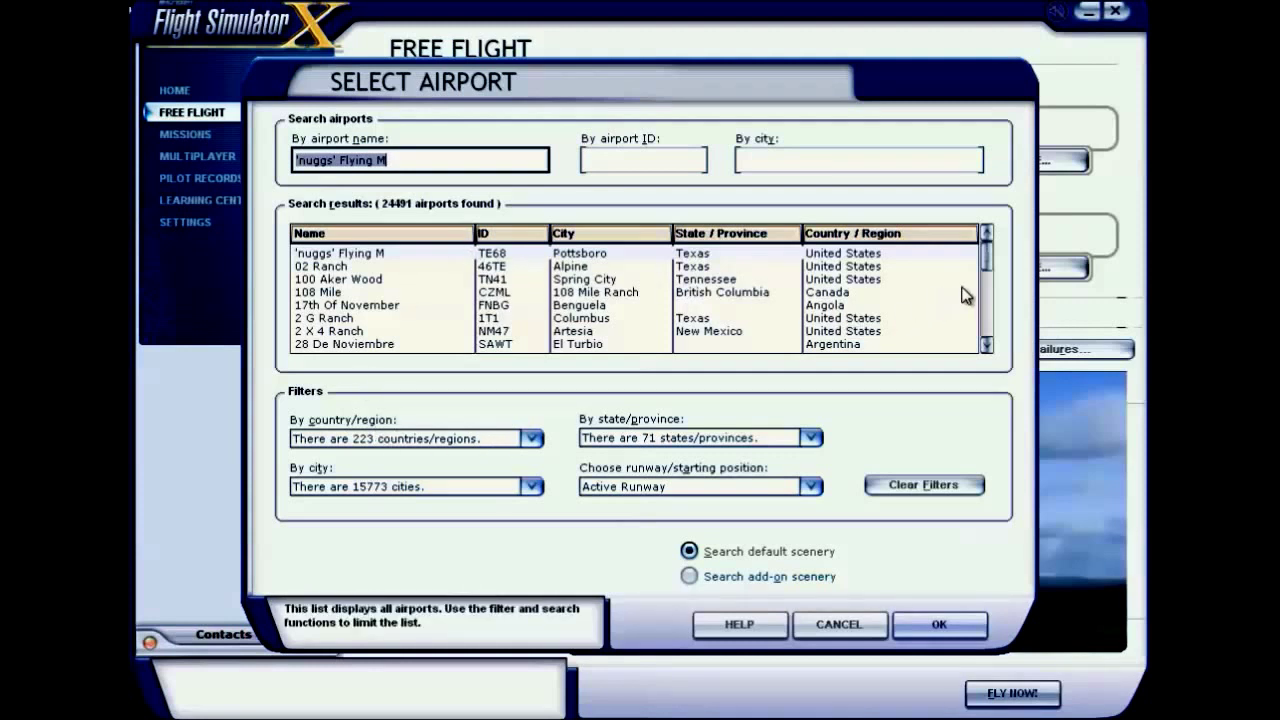
click(987, 345)
double_click(987, 345)
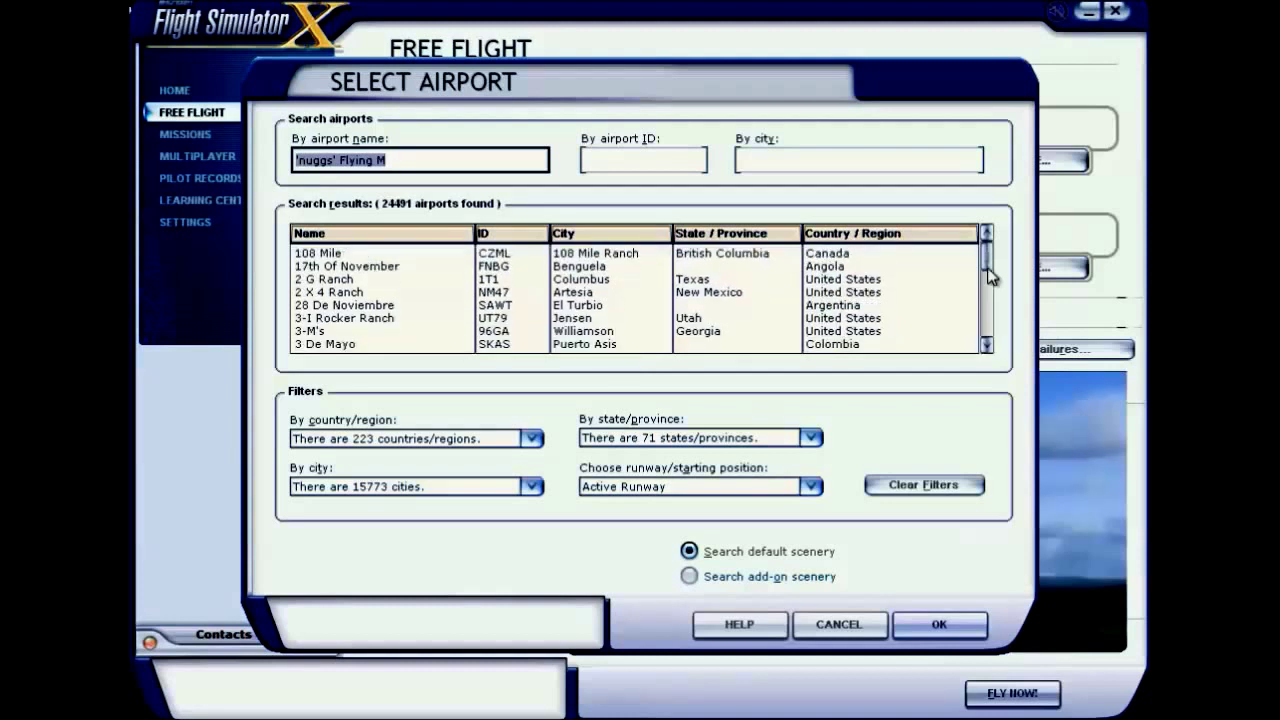
click(987, 233)
click(987, 233)
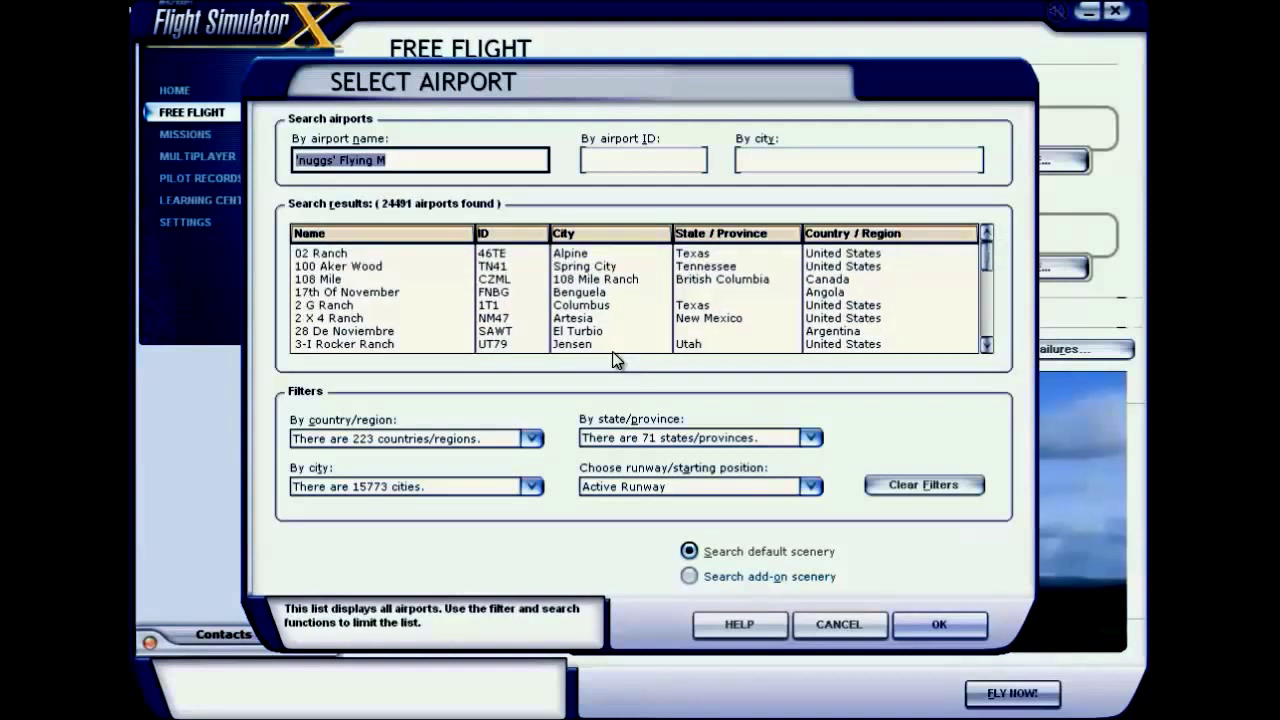
click(532, 440)
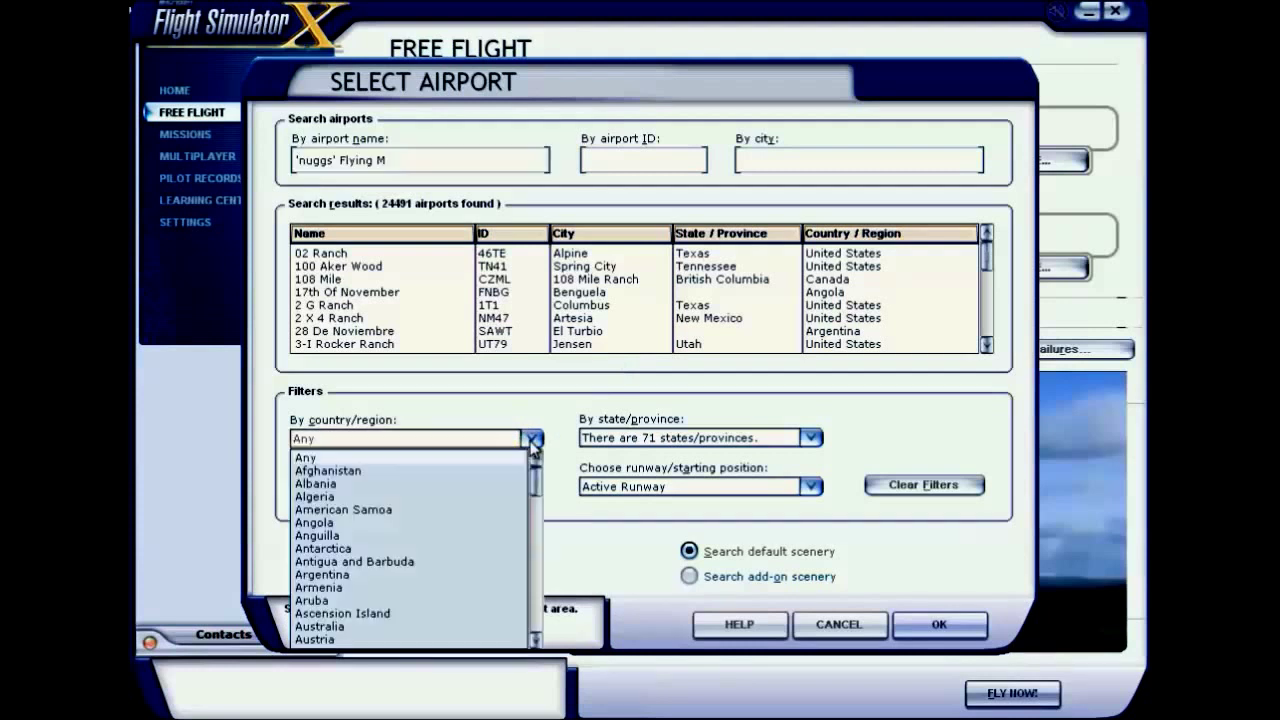
click(480, 443)
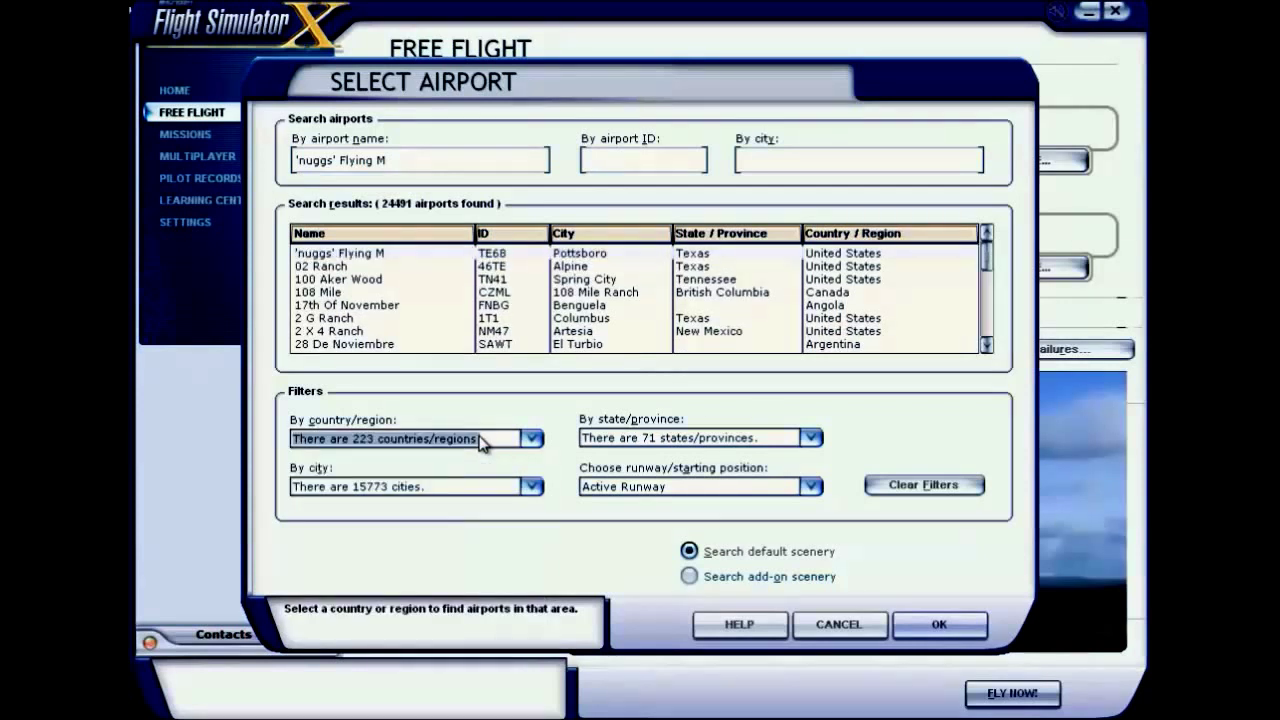
key(u)
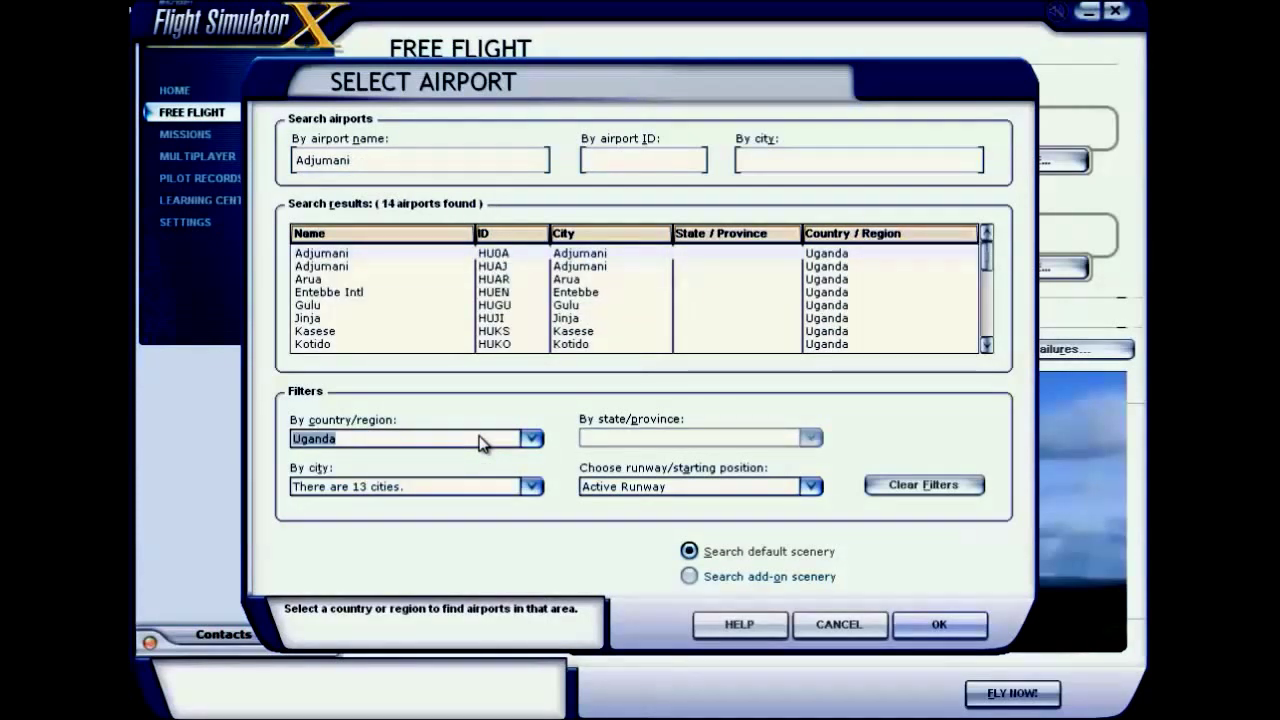
click(531, 438)
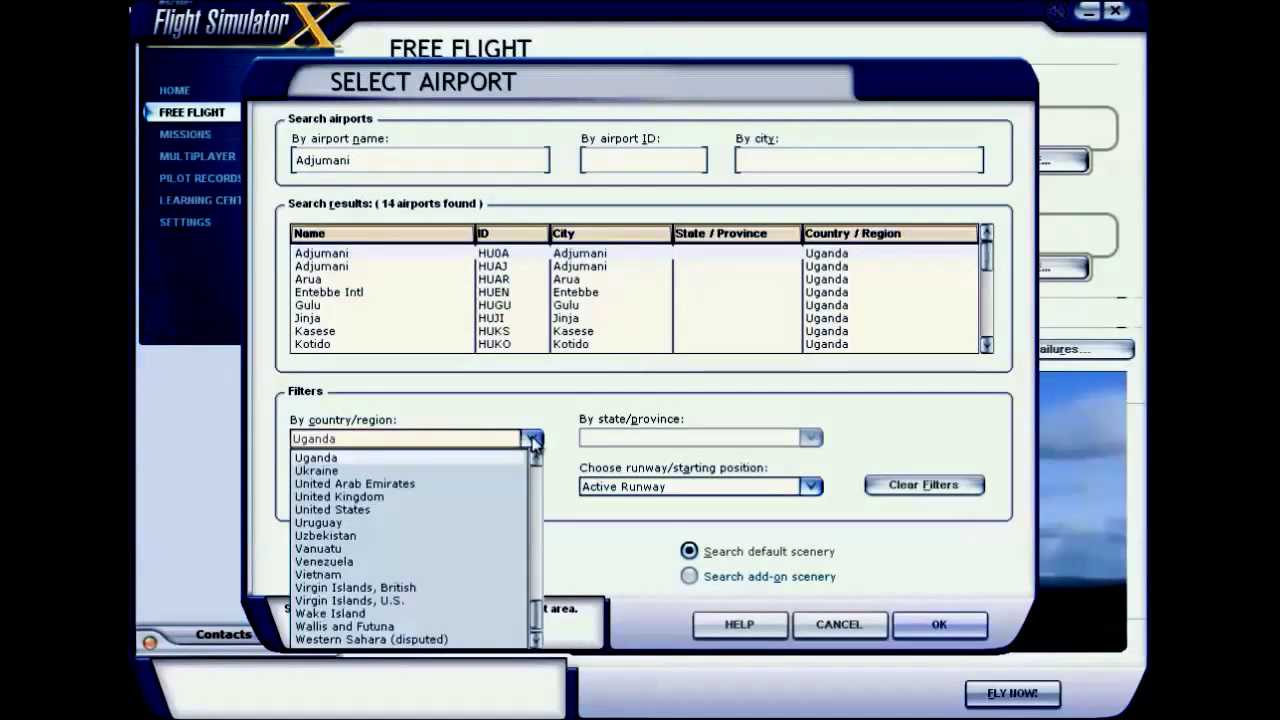
click(433, 510)
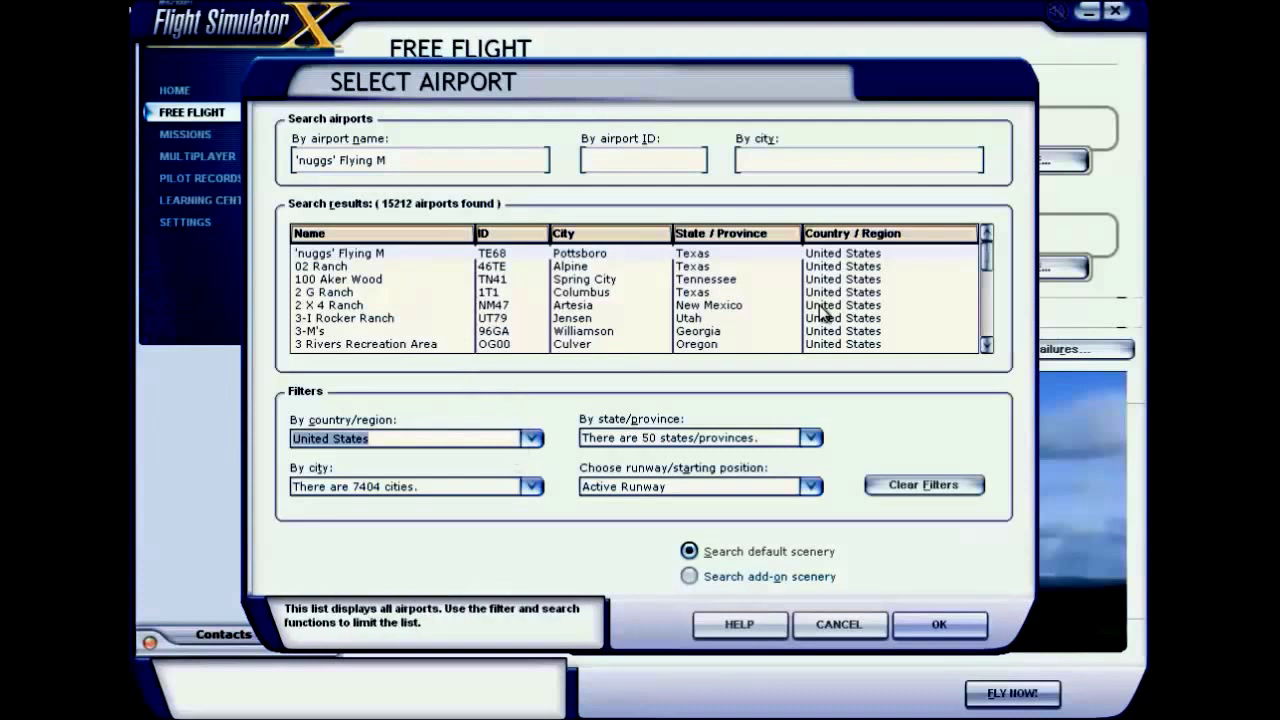
Step: Pick Addington Field (4TX8) and keep Active Runway as the starting position
click(986, 344)
drag(986, 344, 986, 344)
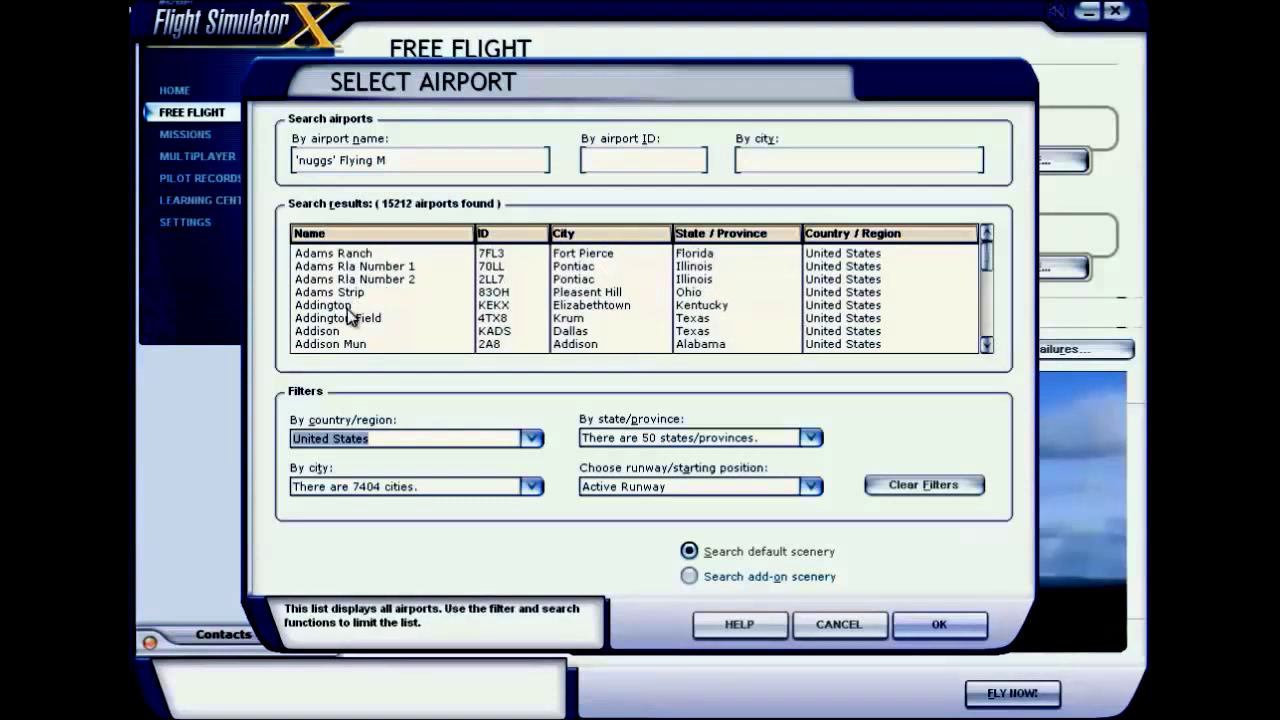
click(347, 321)
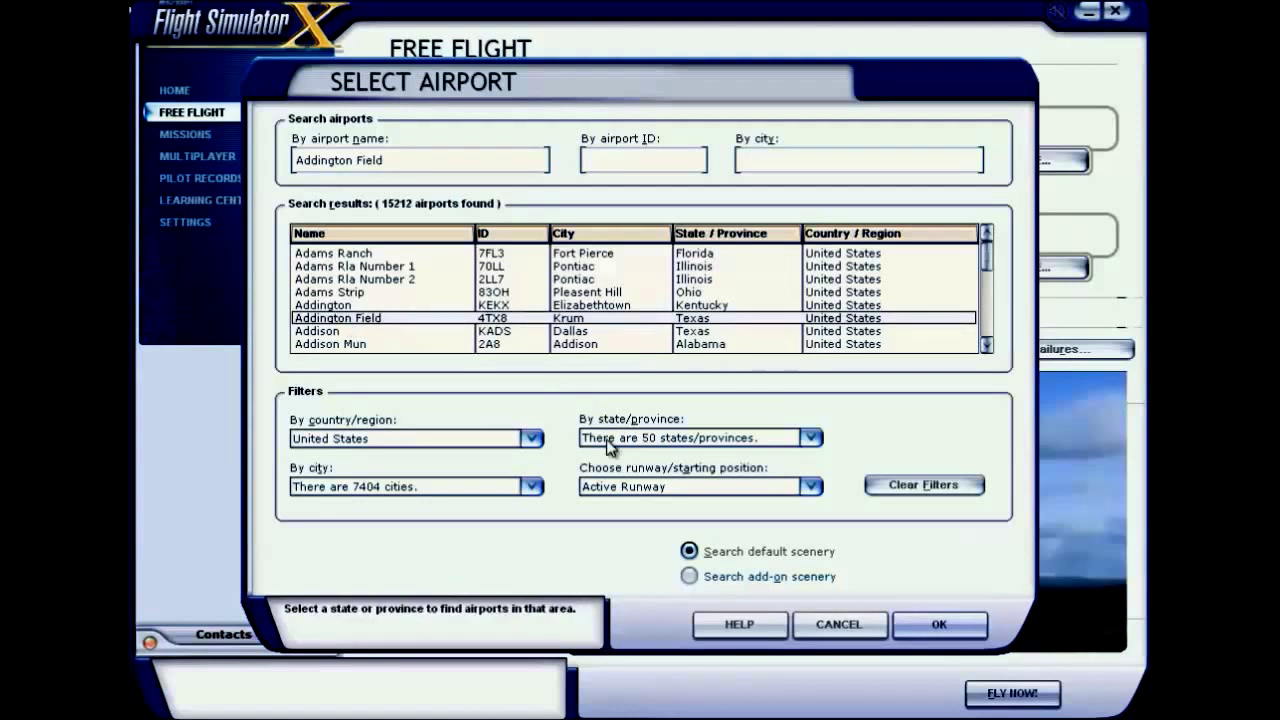
click(810, 487)
click(810, 487)
click(811, 487)
click(811, 487)
click(811, 487)
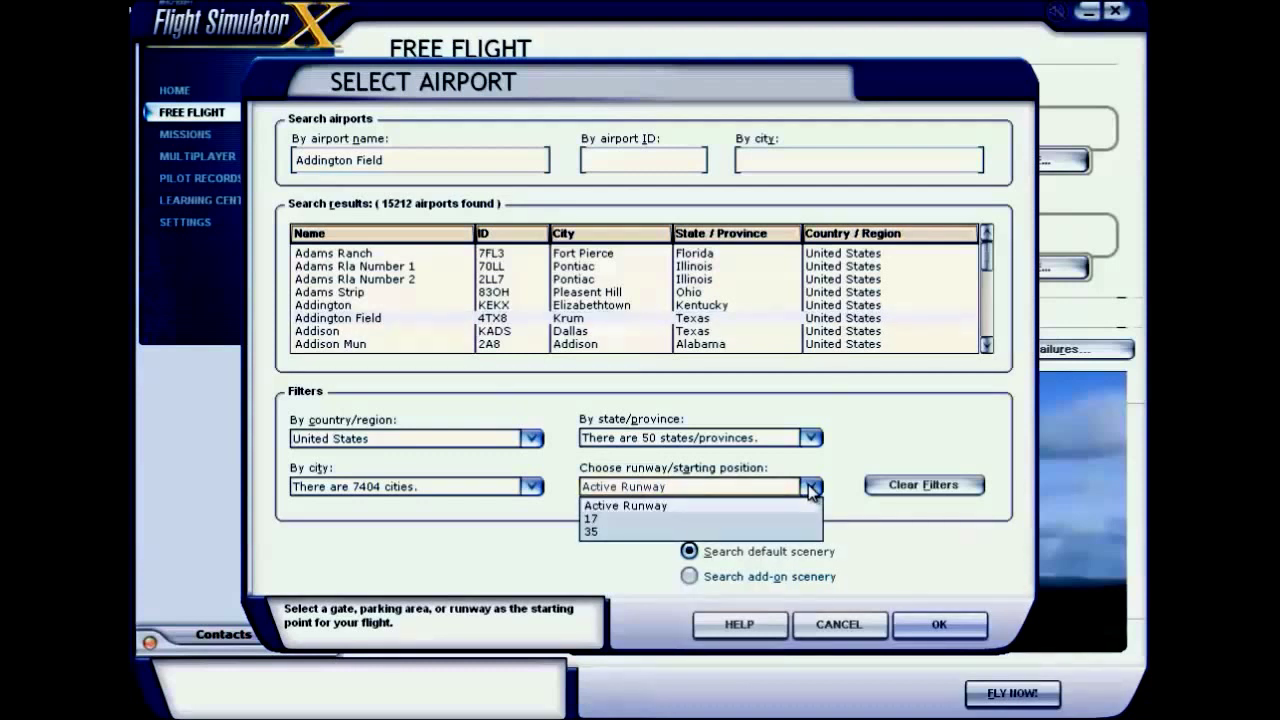
click(811, 487)
click(811, 487)
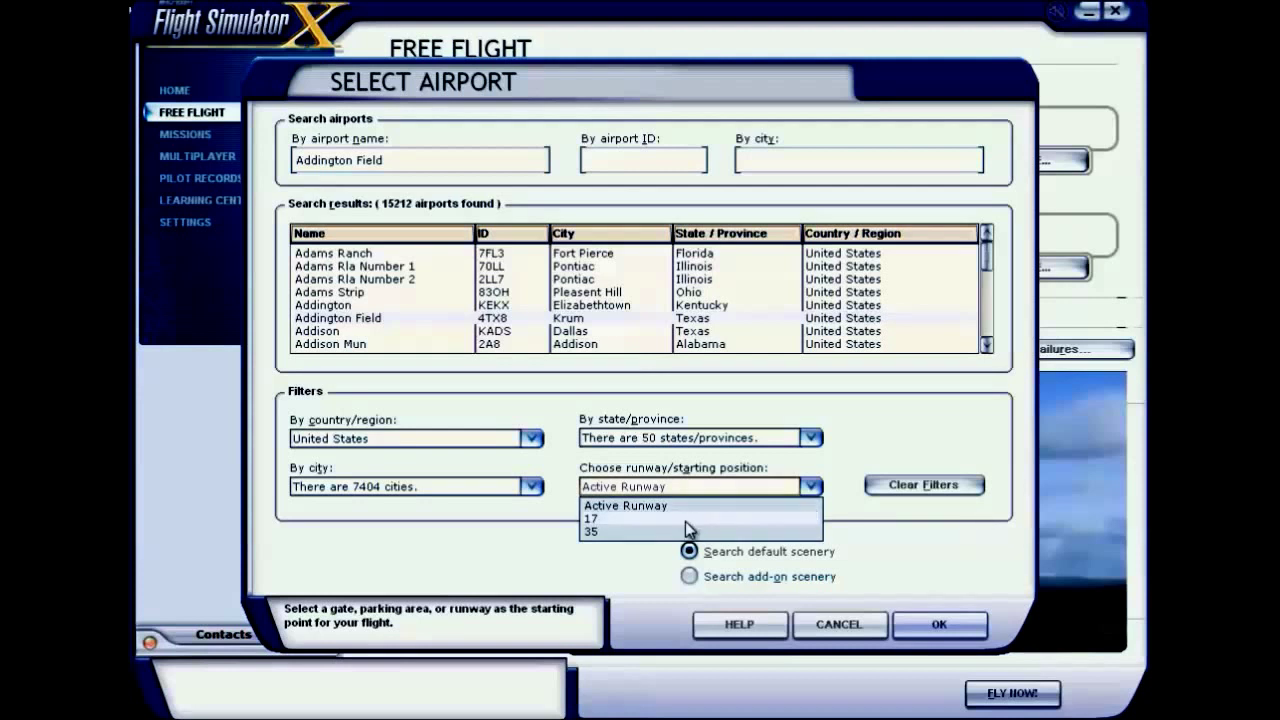
click(811, 488)
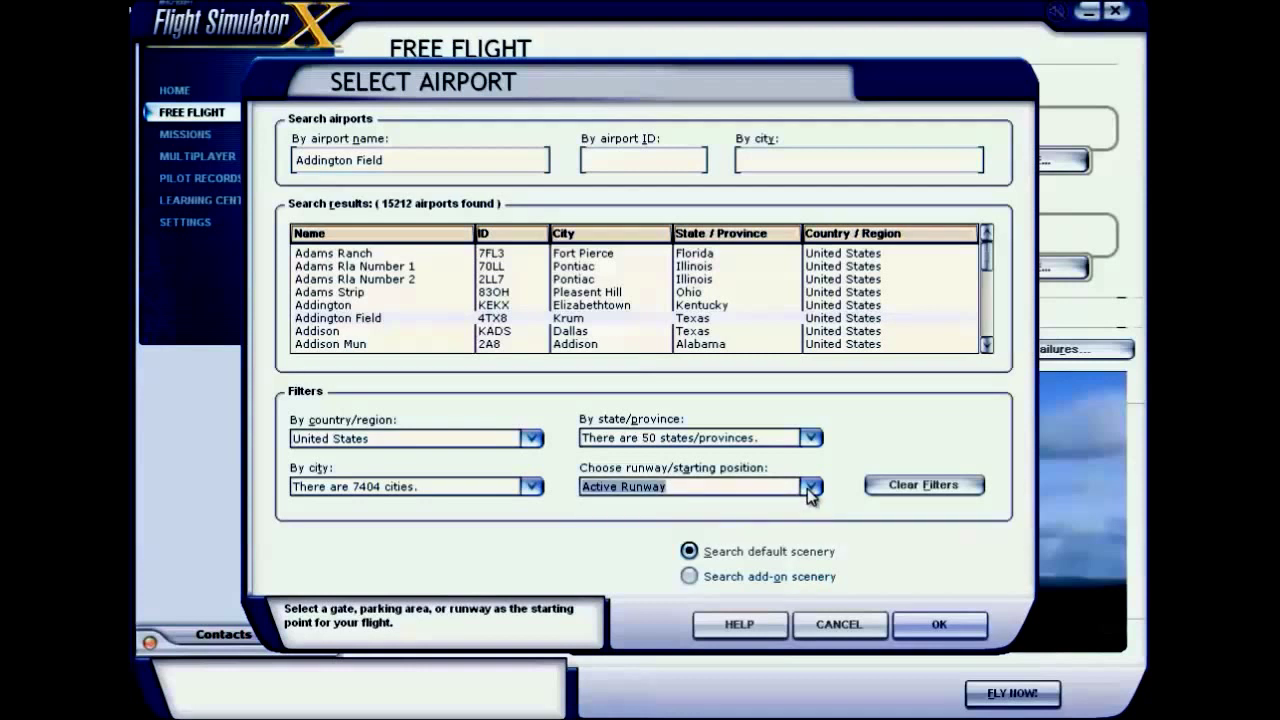
Step: Replace the airport name search with 'los an' and select Los Angeles Intl
click(398, 160)
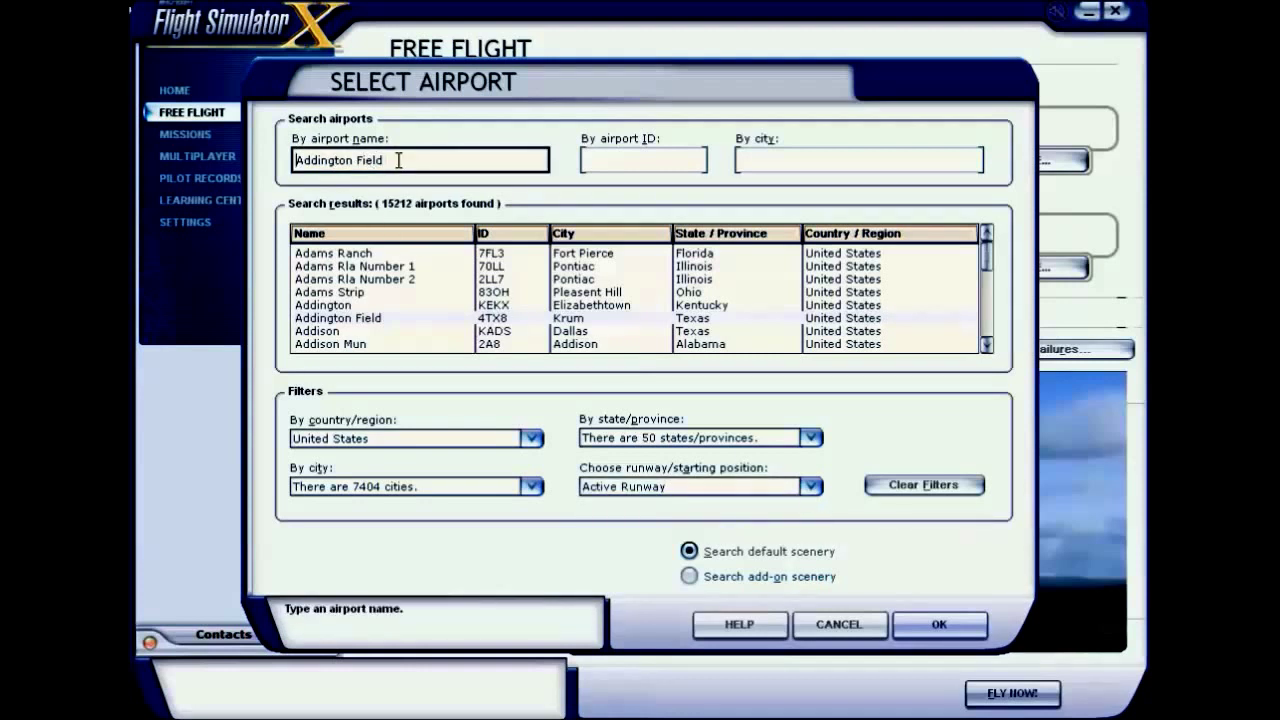
key(Home)
key(Delete)
key(Delete)
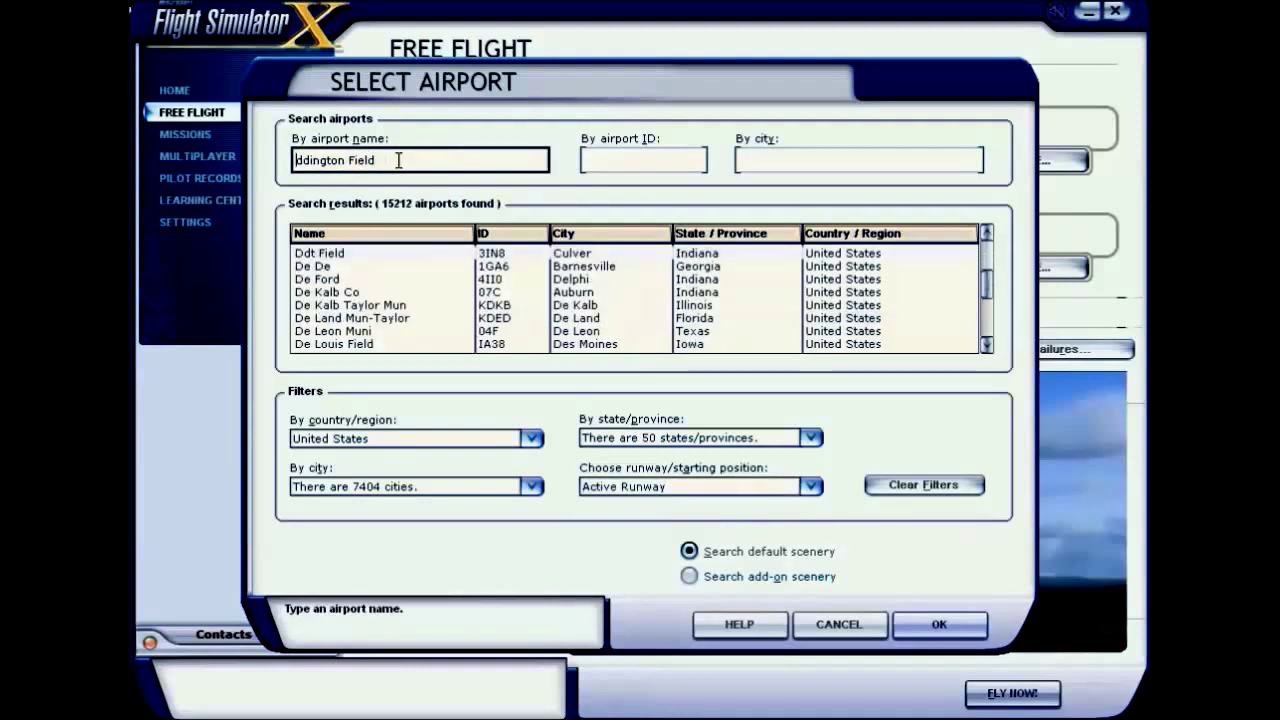
key(Delete)
key(Delete)
key(Delete)
key(Delete)
key(Delete)
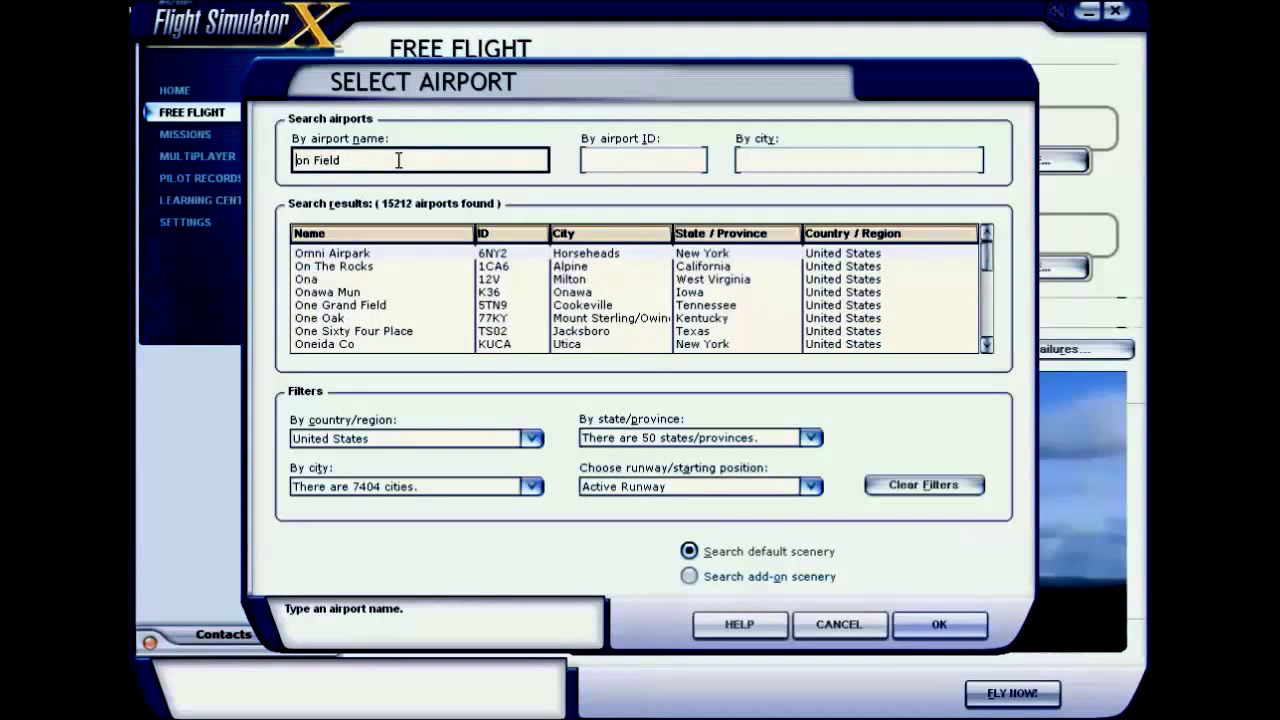
key(Delete)
key(Delete)
key(Delete)
key(Delete)
key(Delete)
key(Delete)
key(Delete)
key(Delete)
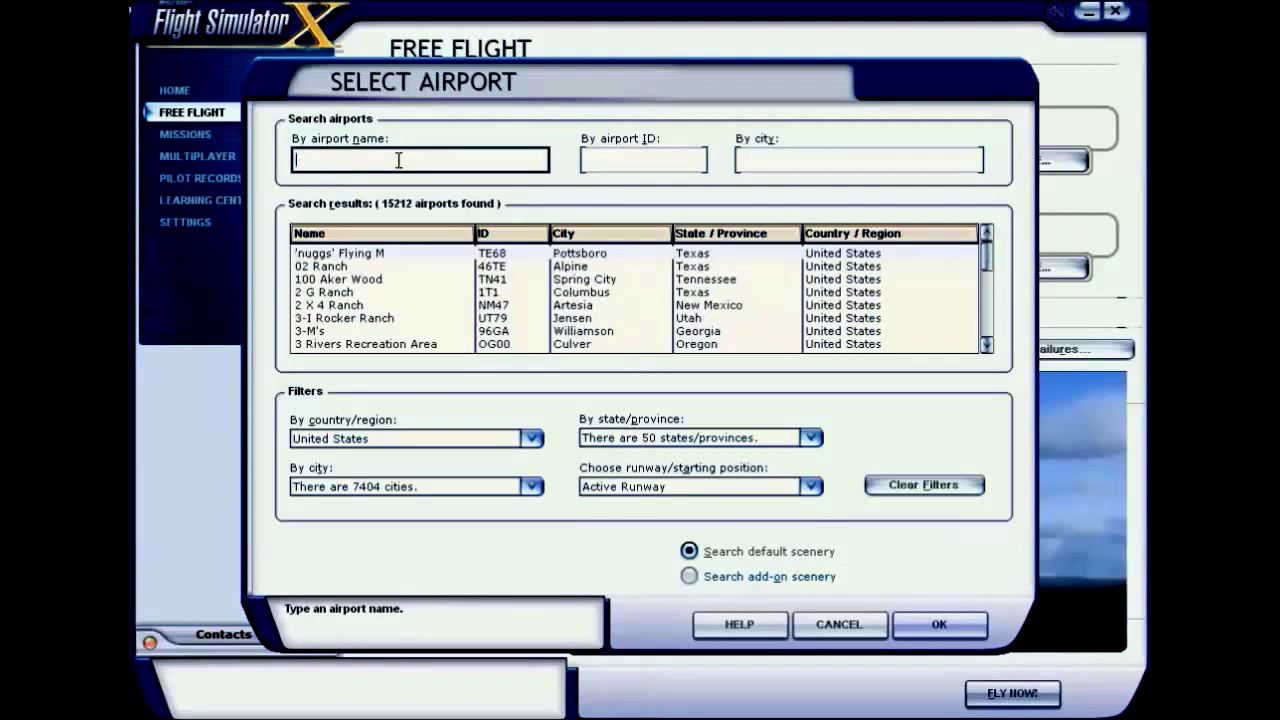
text(los )
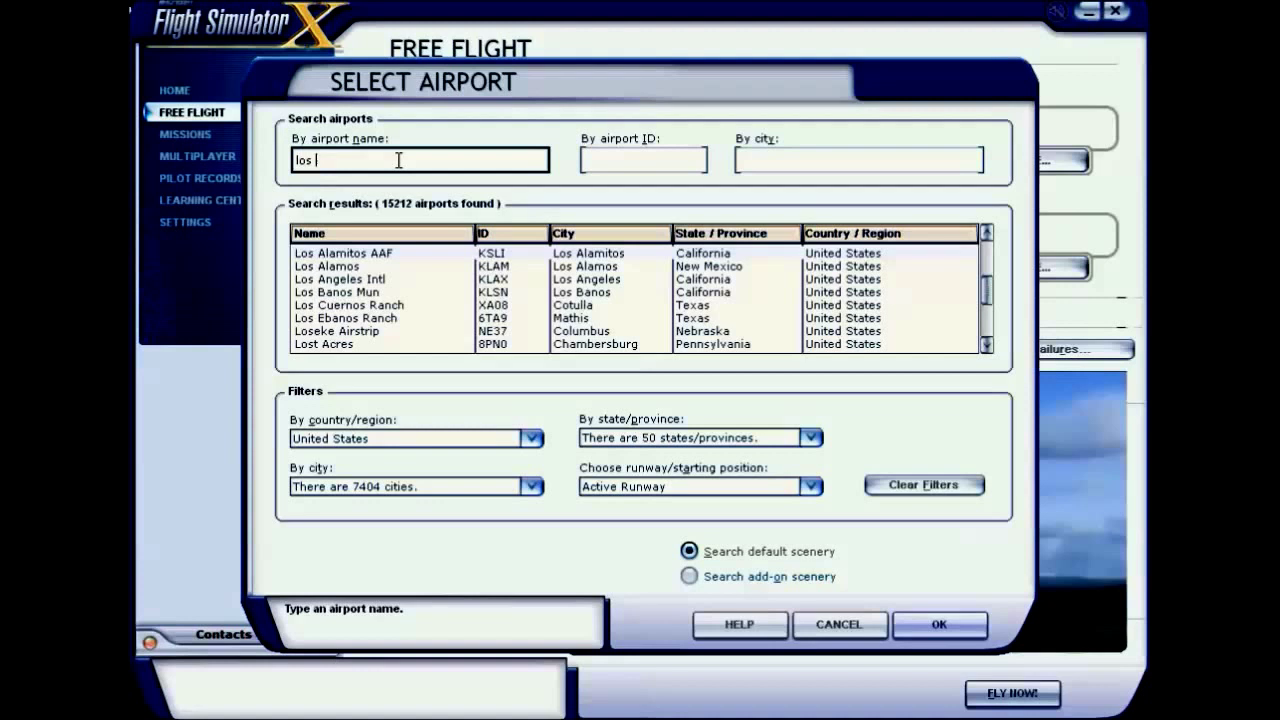
text(ang)
click(384, 281)
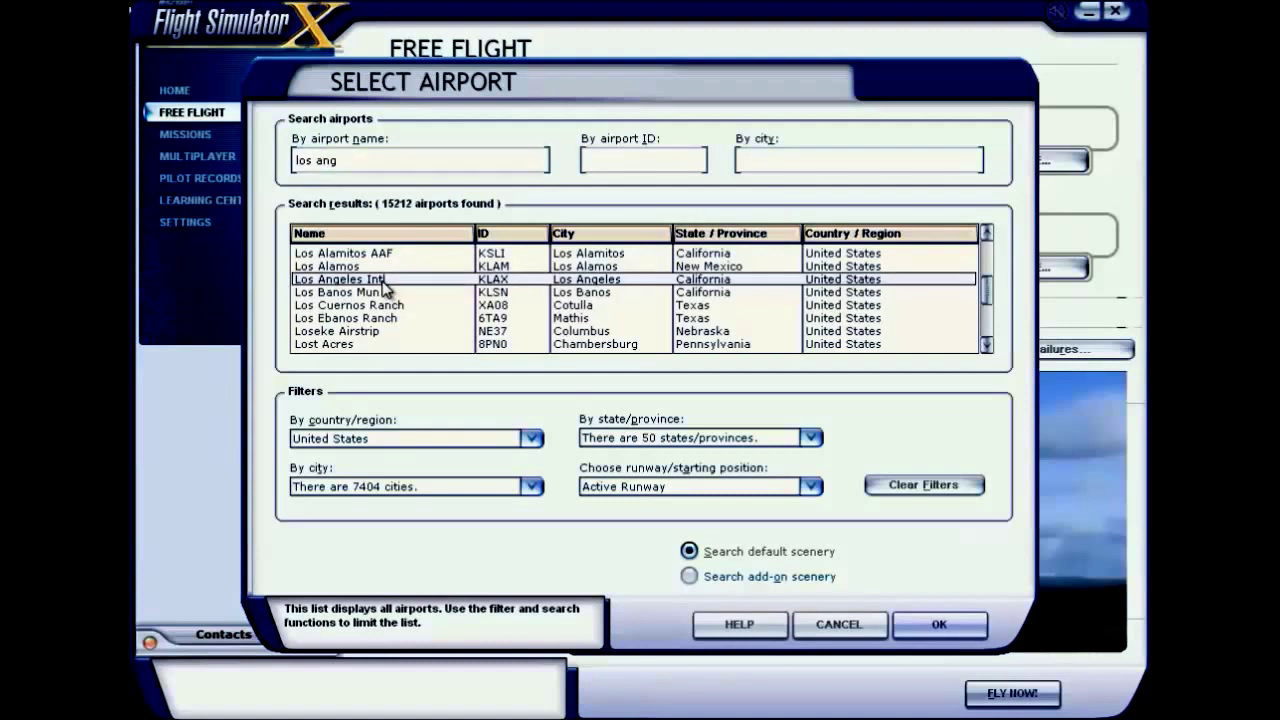
Step: Start at GATE A 48 -- GATE SMALL and confirm KLAX as the departure
click(767, 490)
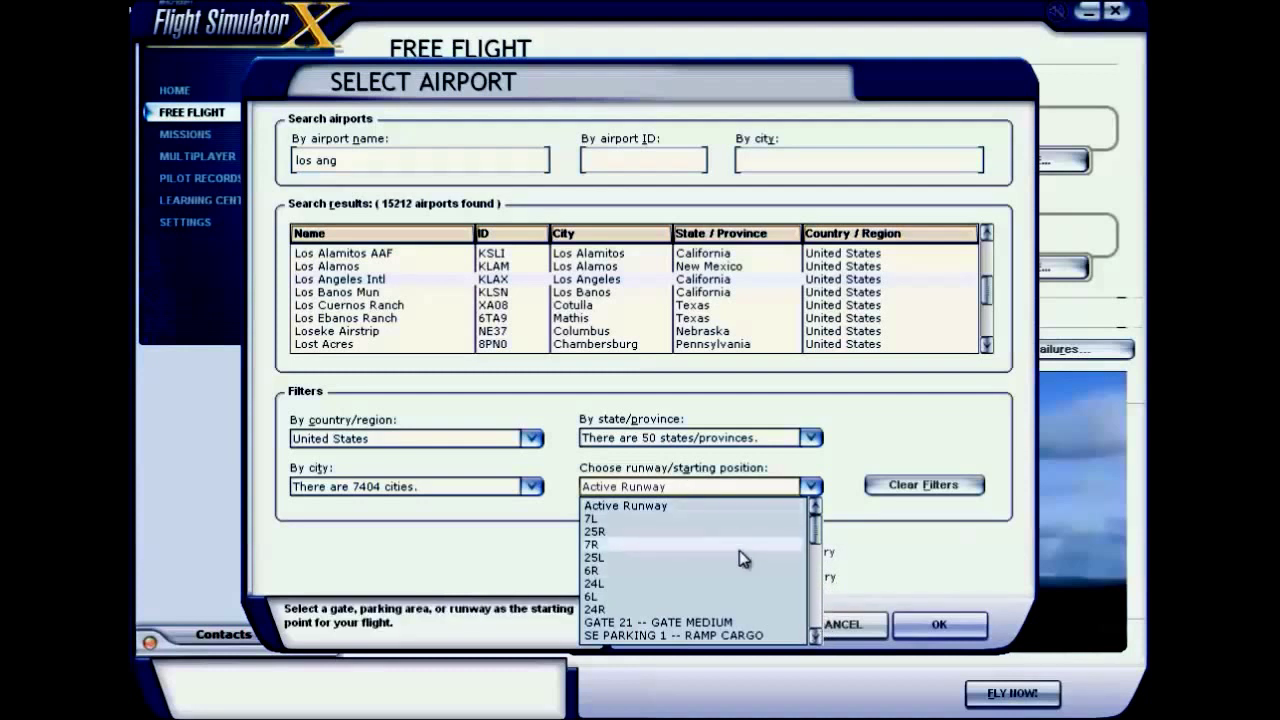
click(819, 631)
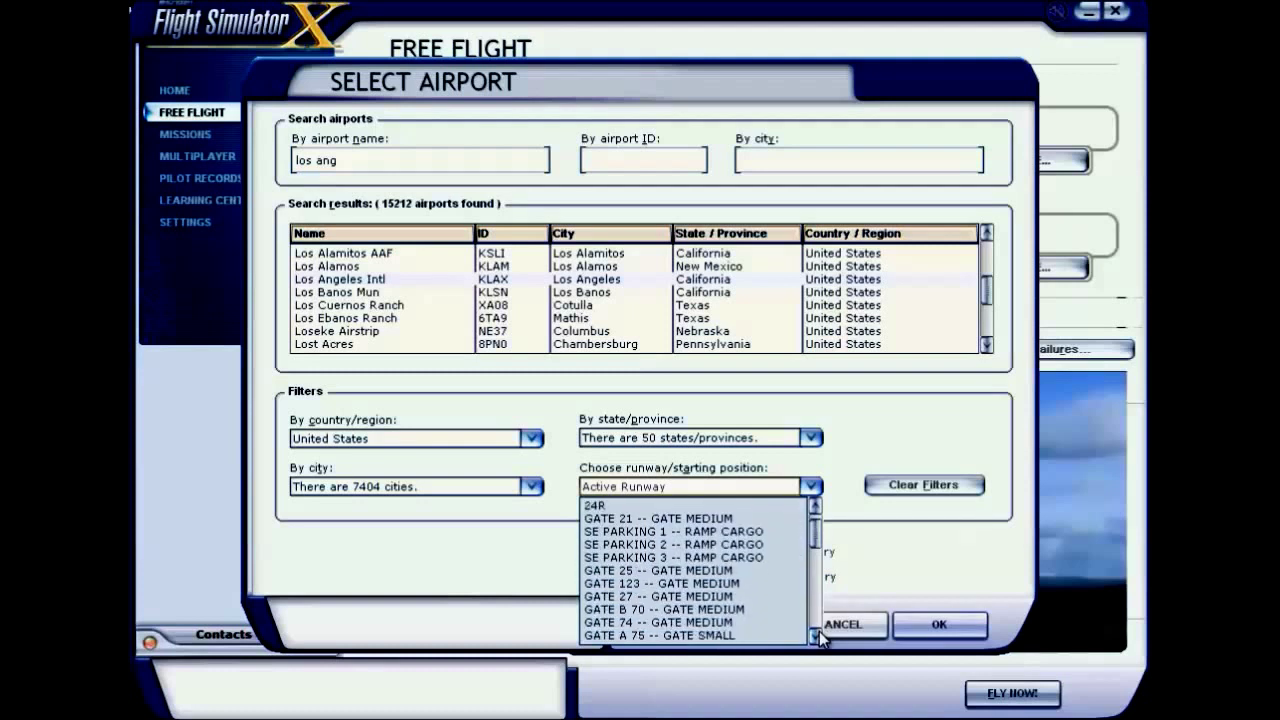
click(819, 631)
click(819, 631)
click(819, 631)
click(819, 631)
click(819, 632)
click(819, 632)
click(819, 632)
click(819, 632)
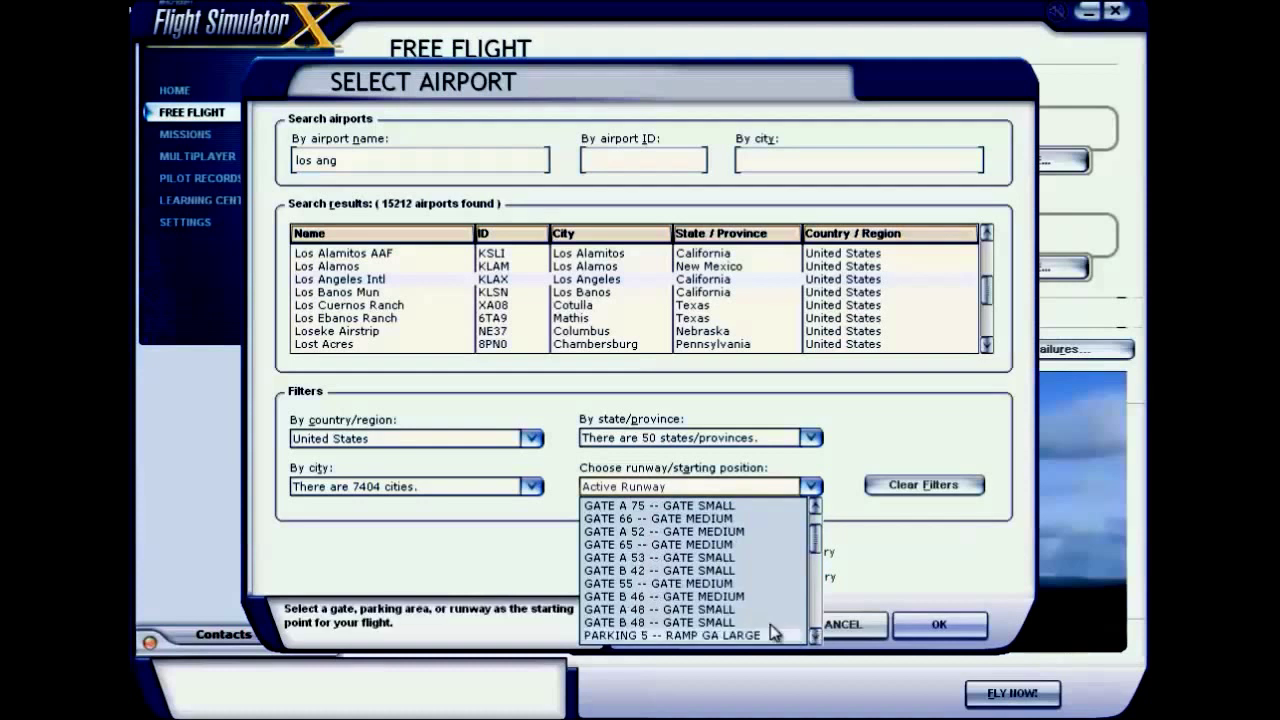
click(653, 611)
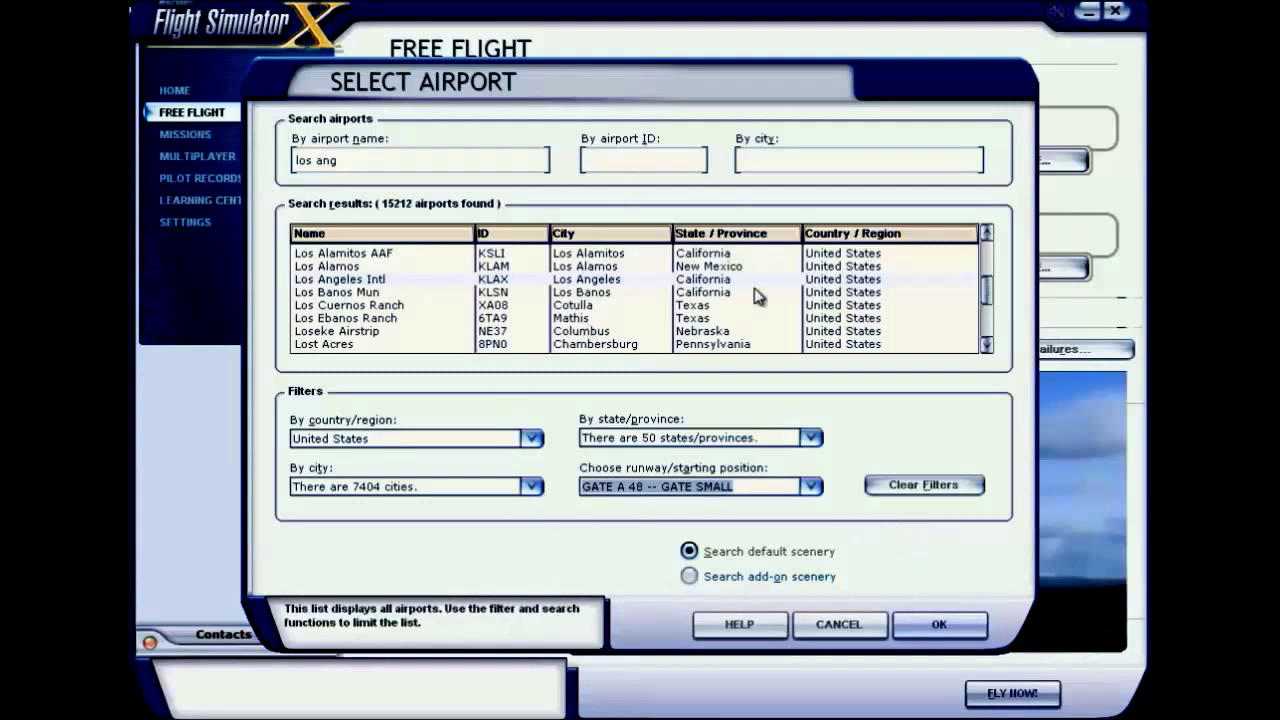
click(948, 626)
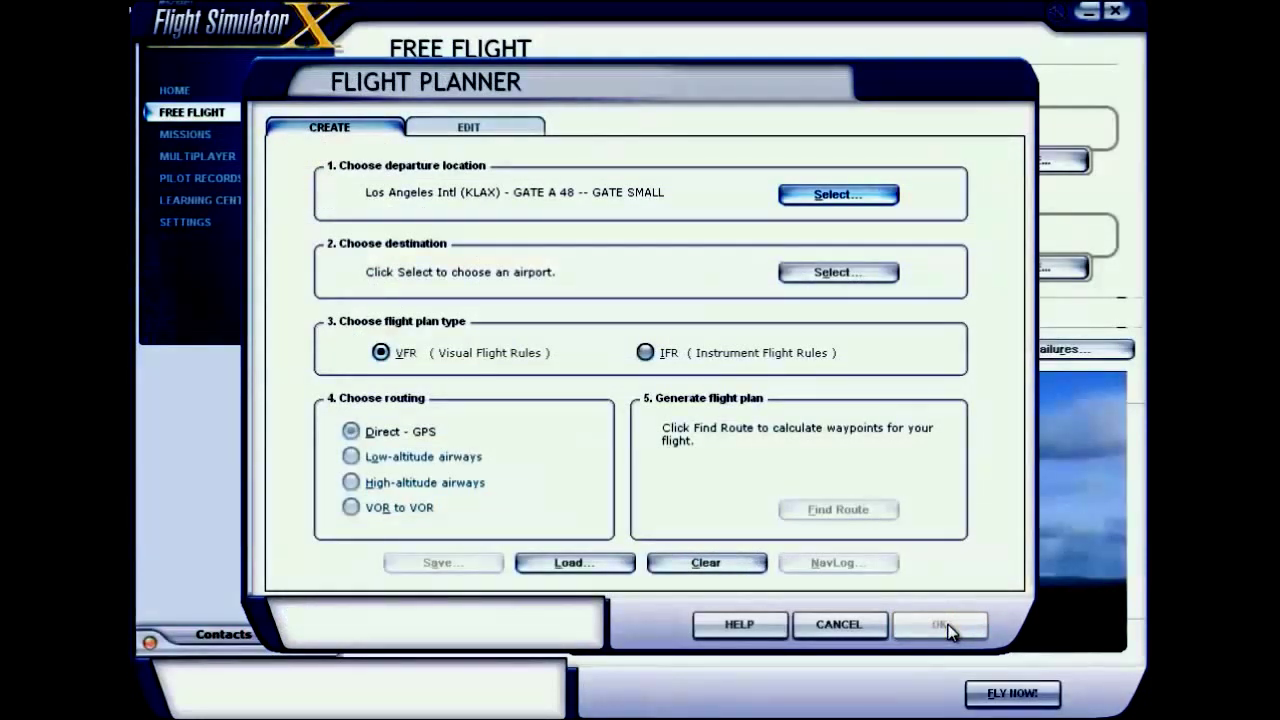
Step: Filter destination airports to Uruguay and confirm Artigas Intl (SUAG) as the destination
click(857, 268)
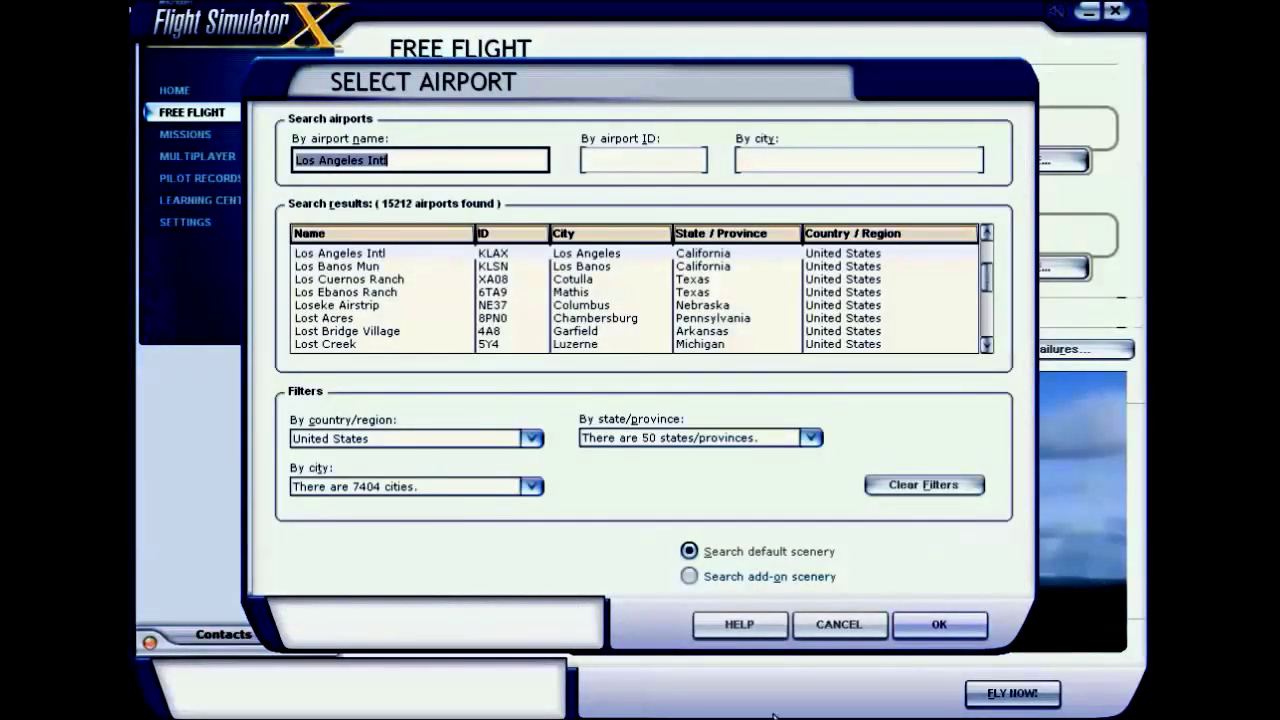
click(526, 437)
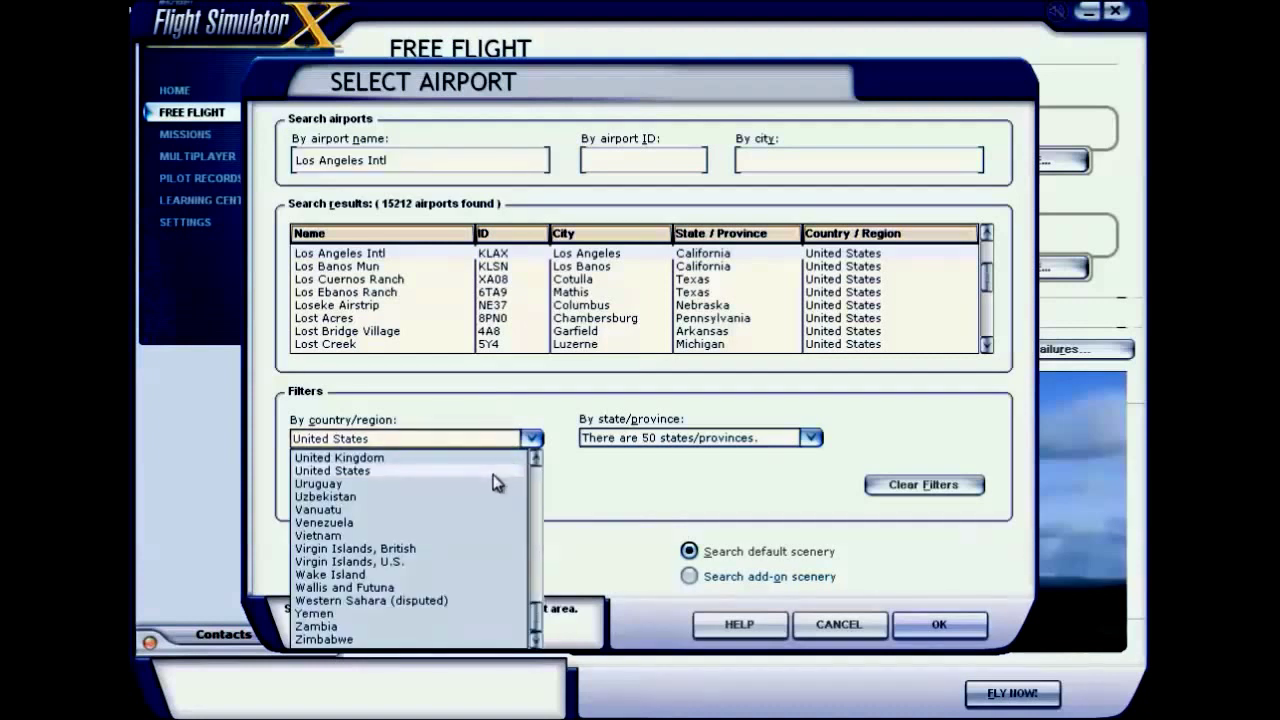
click(492, 485)
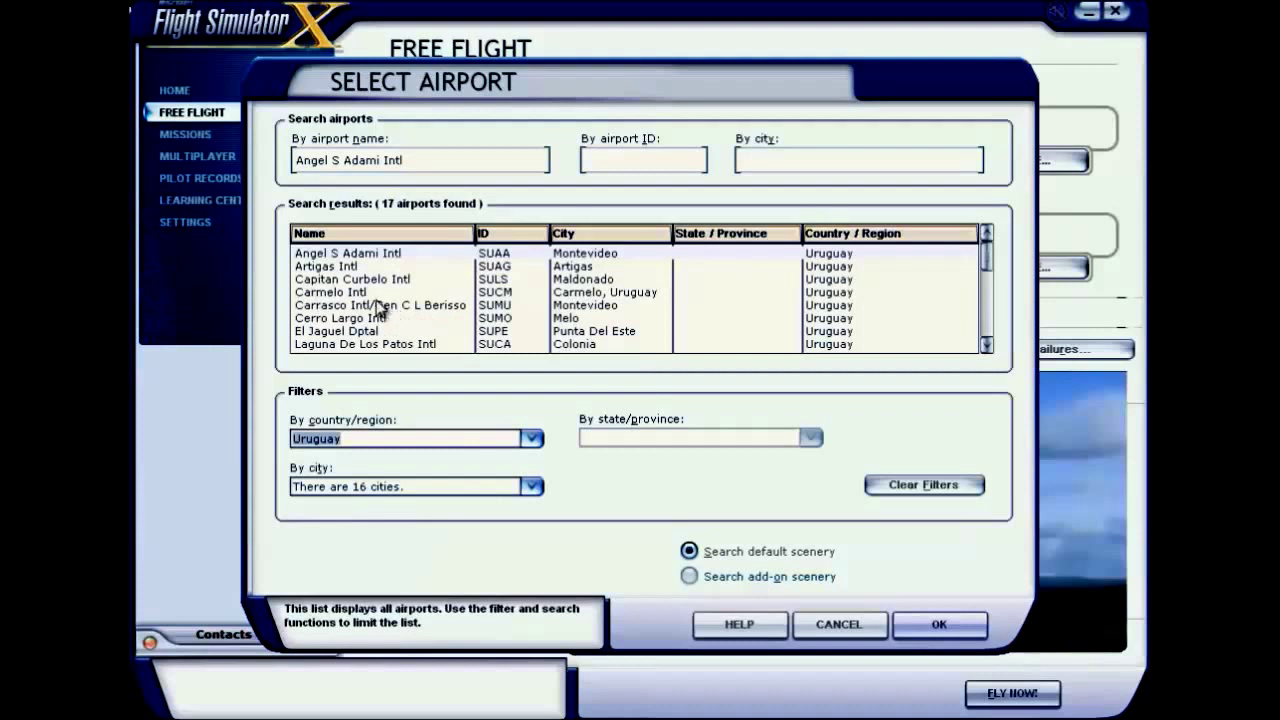
click(325, 268)
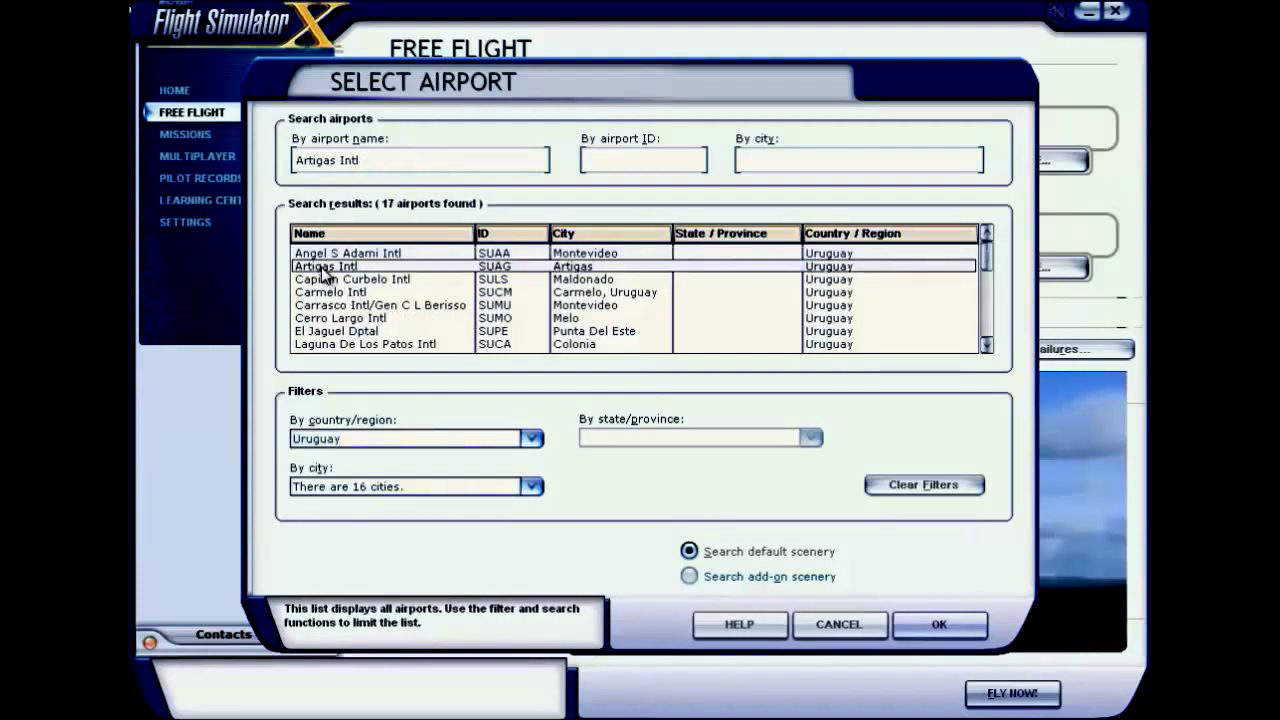
click(930, 624)
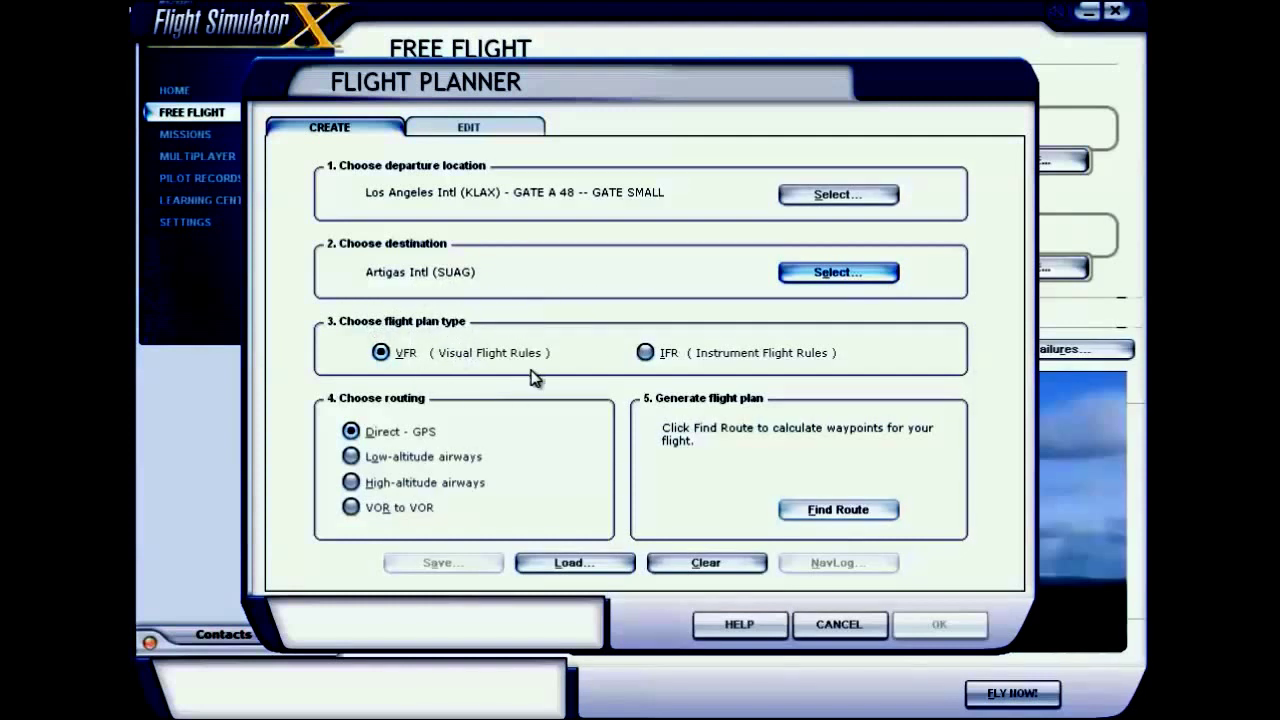
Step: Switch the plan to IFR with High-altitude airways routing and run Find Route
click(646, 353)
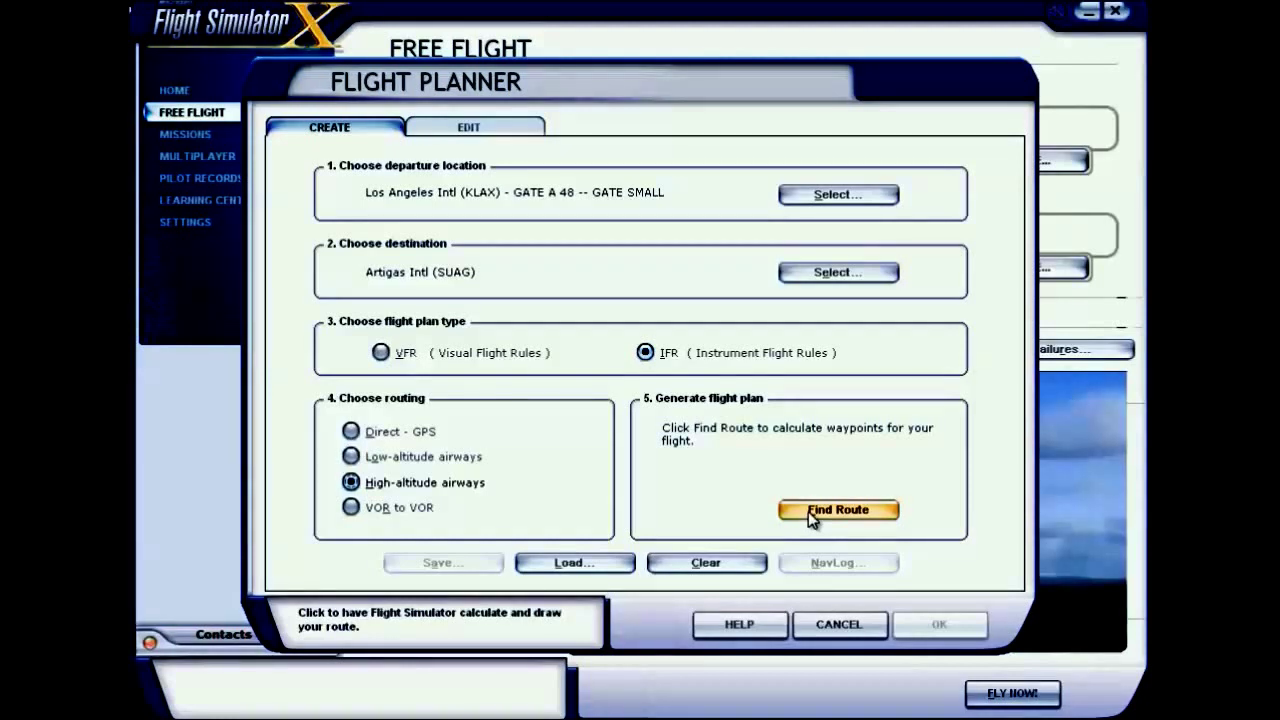
click(870, 511)
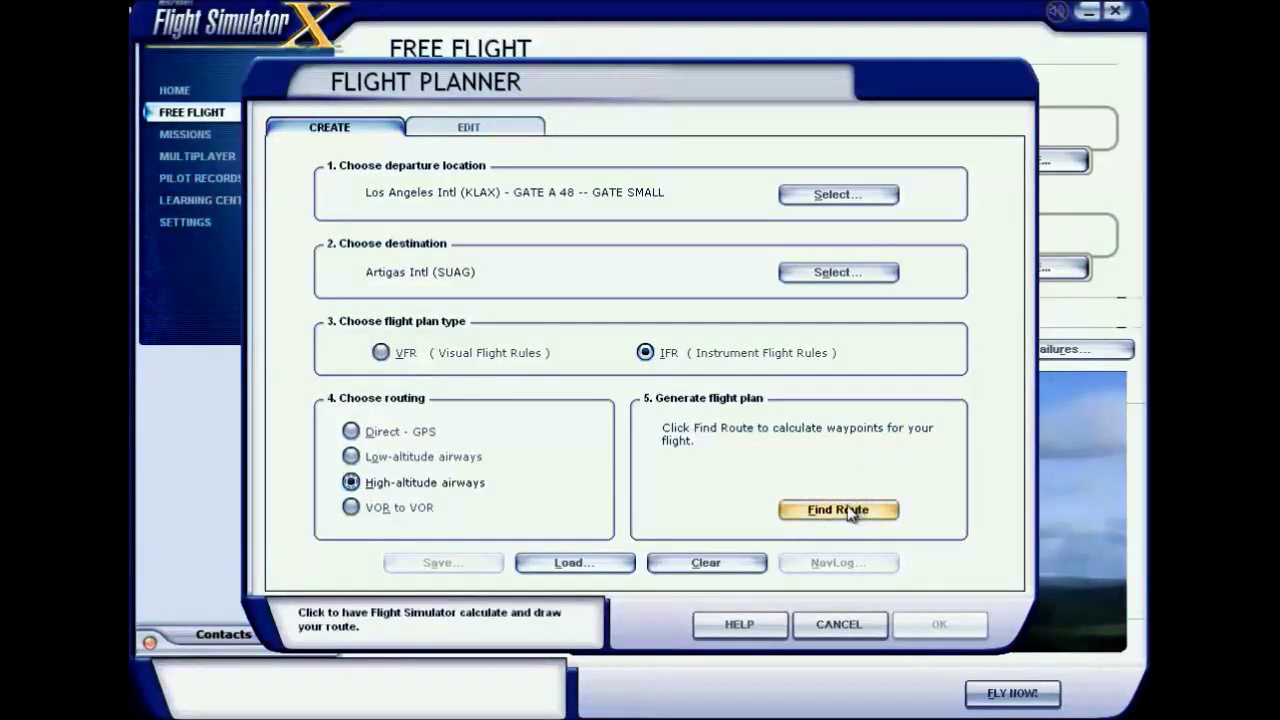
click(855, 512)
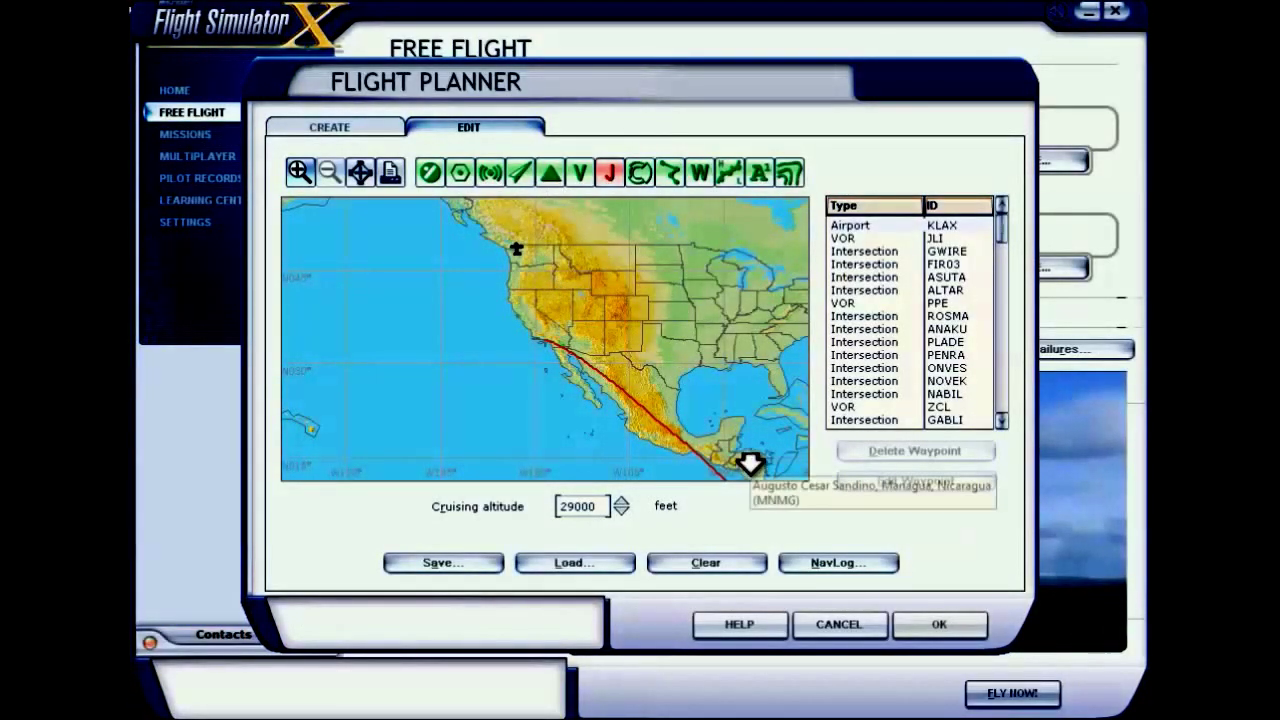
Step: Pan the route map from Brazil north through Central America toward the western US
mouse_move(749, 463)
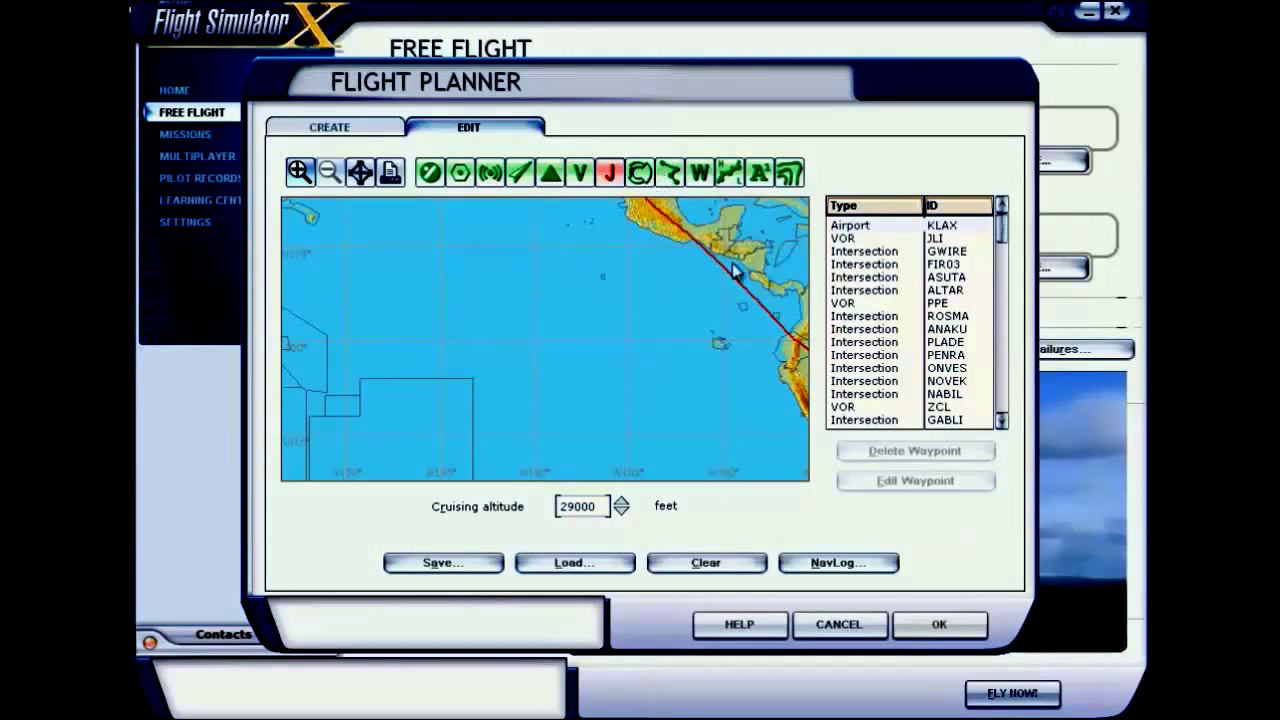
mouse_move(799, 287)
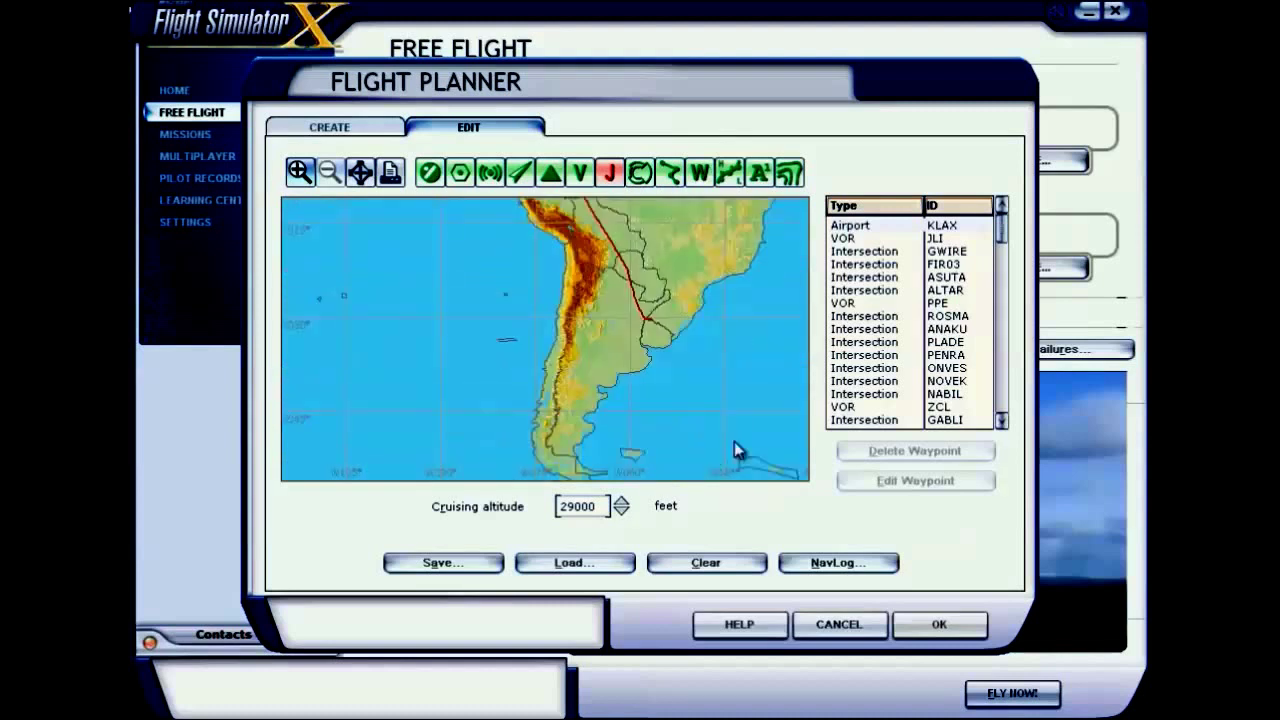
mouse_move(791, 390)
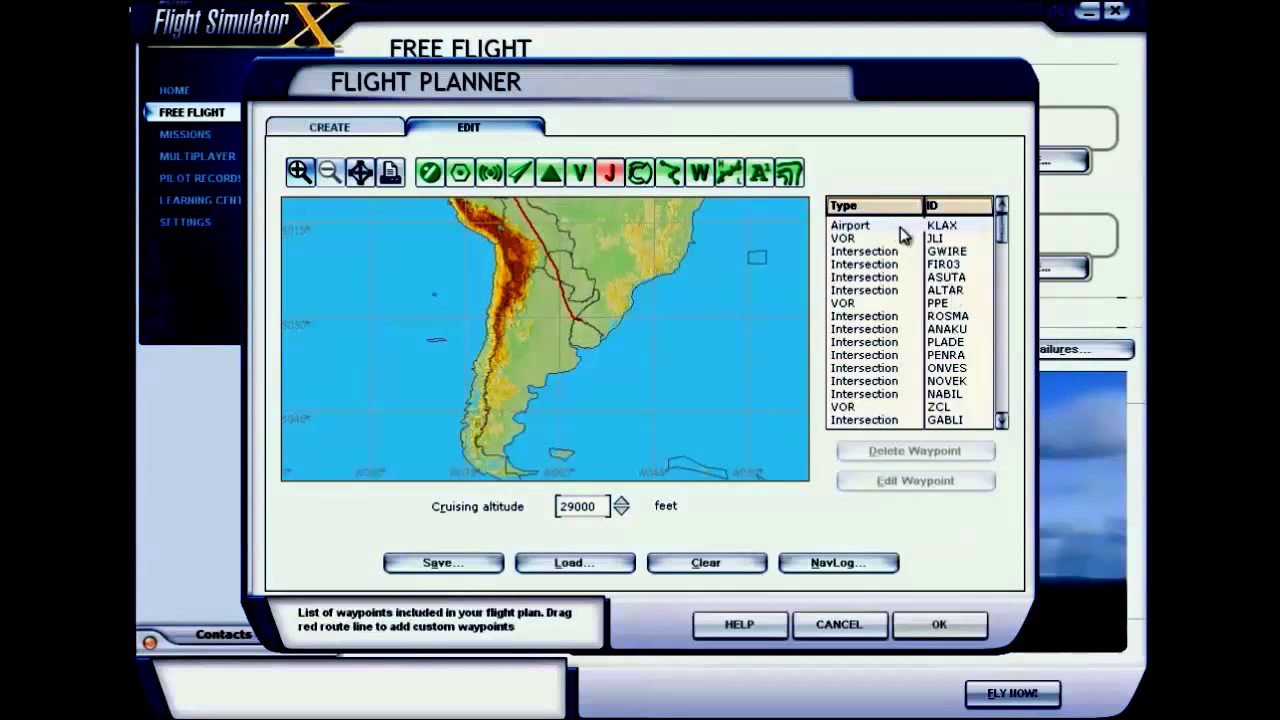
drag(1002, 421, 1006, 425)
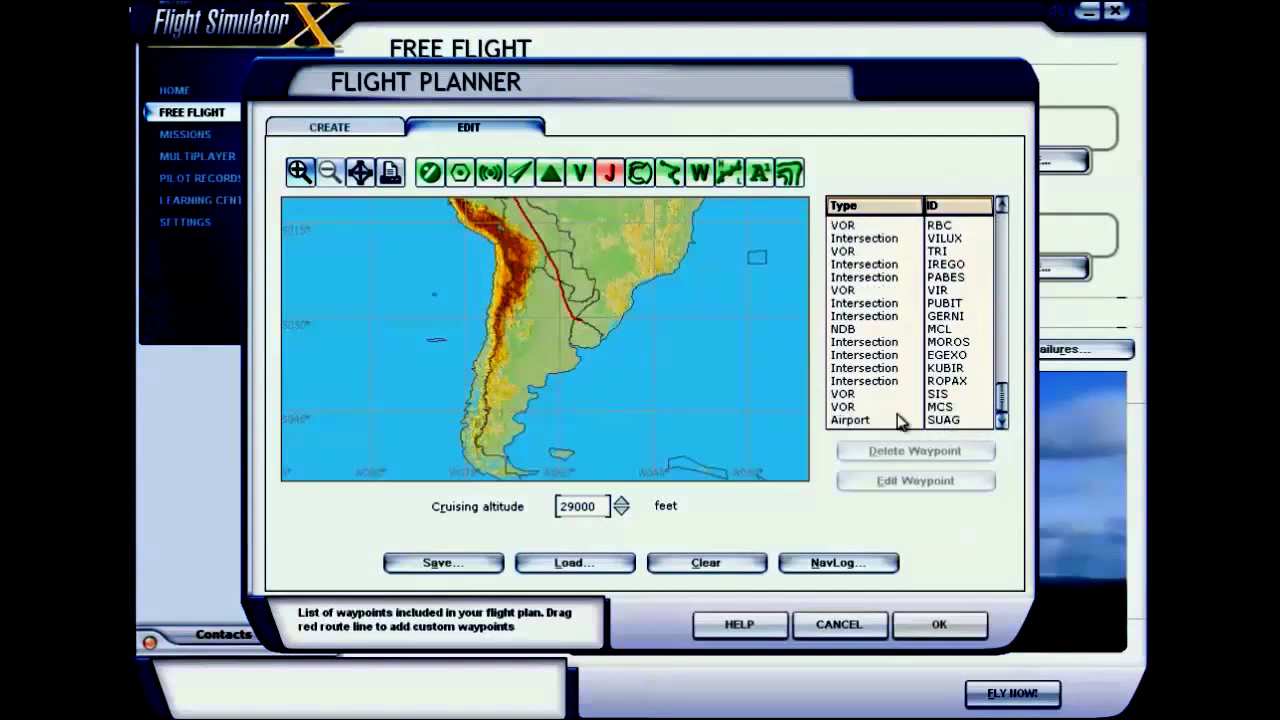
click(519, 210)
click(519, 210)
click(281, 250)
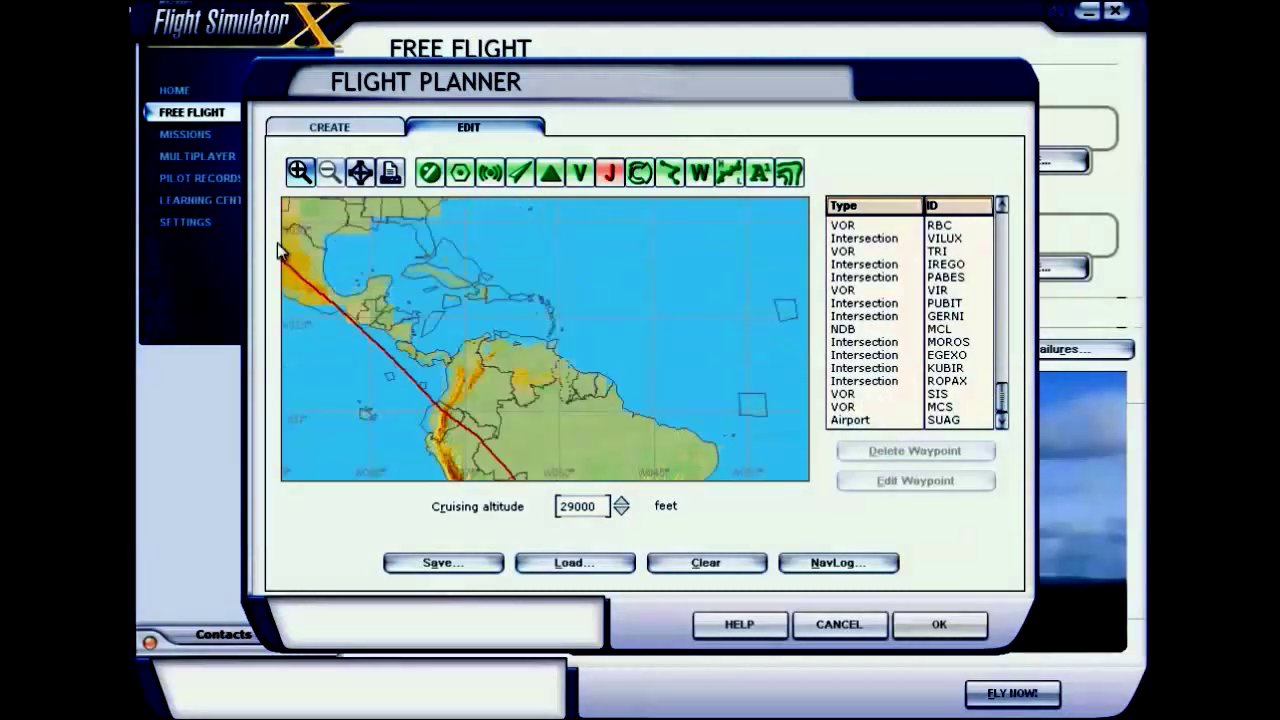
click(283, 252)
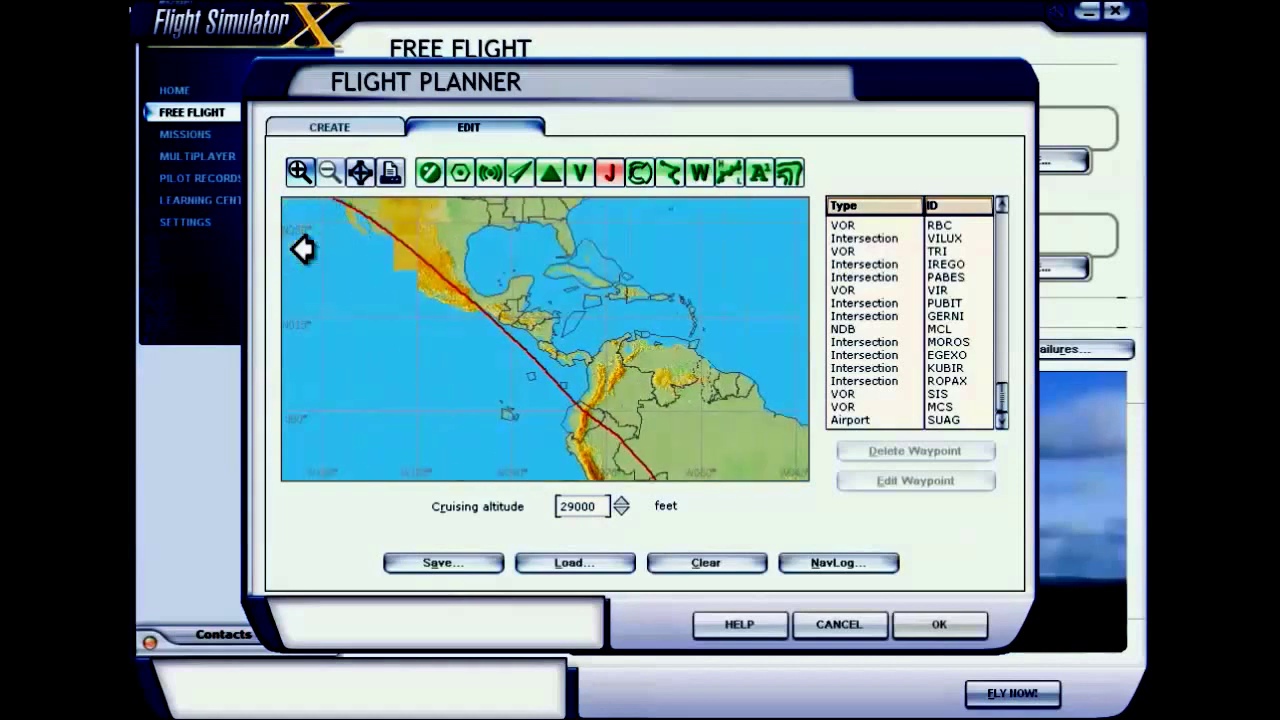
click(283, 252)
click(366, 209)
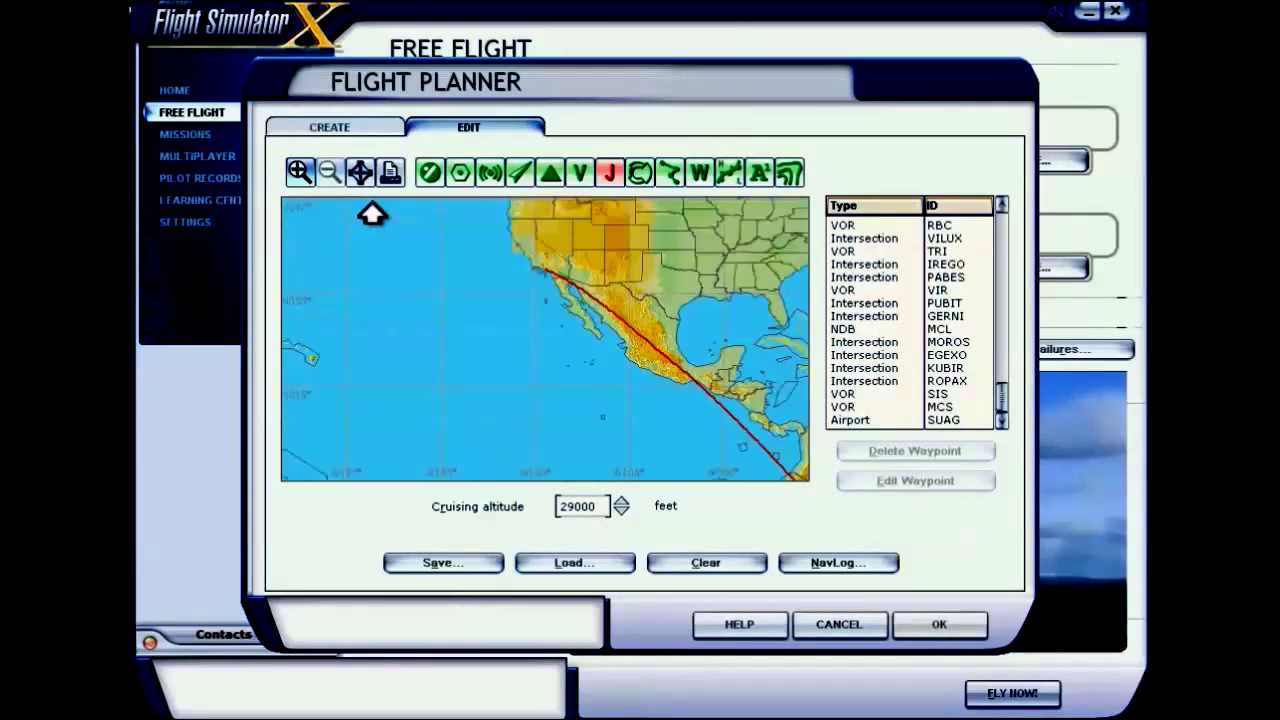
click(366, 209)
Step: Zoom in to show waypoints, pan south to Los Angeles, then zoom out over the West Coast and Baja
click(308, 182)
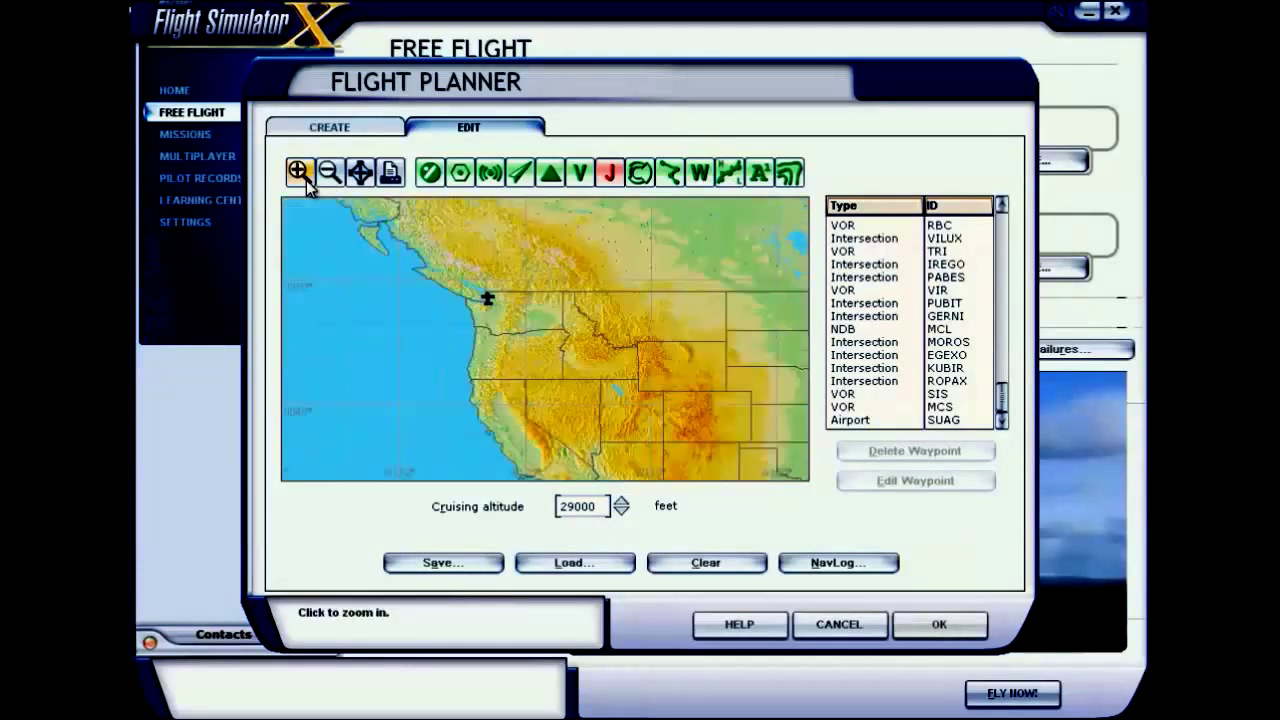
click(308, 182)
click(308, 182)
click(308, 183)
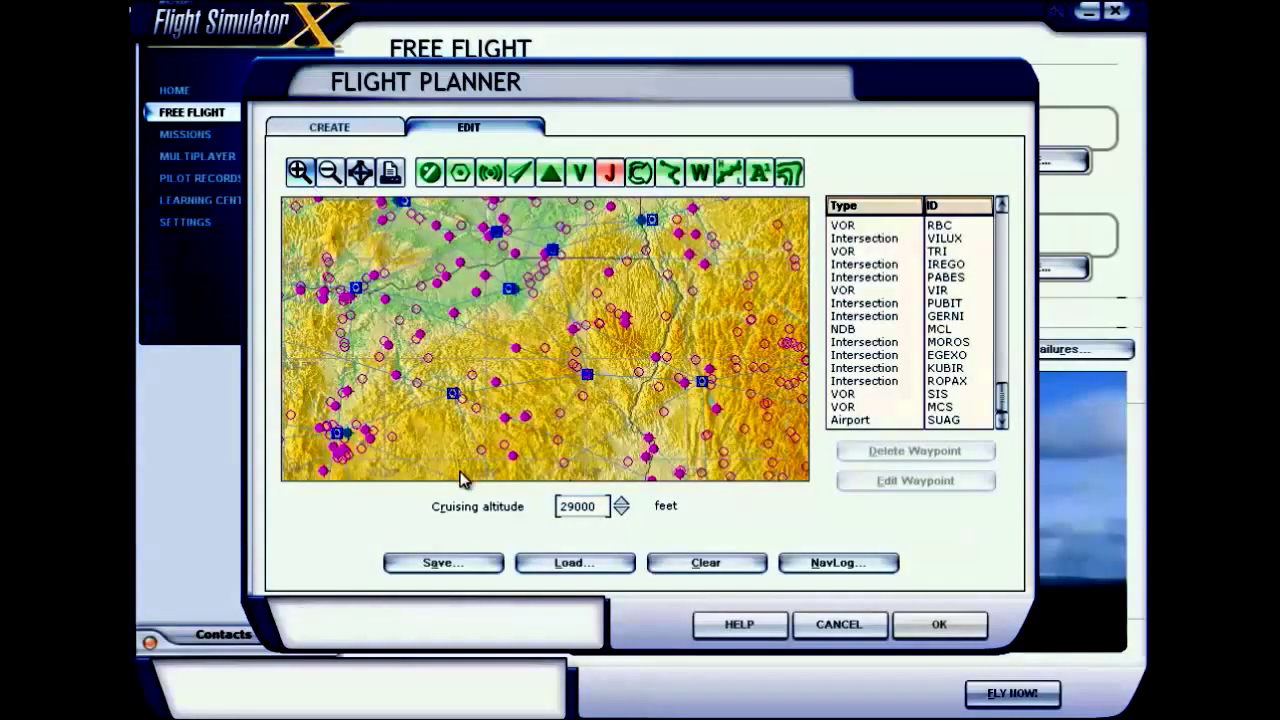
click(460, 462)
click(460, 462)
click(460, 462)
click(460, 462)
click(460, 462)
click(460, 462)
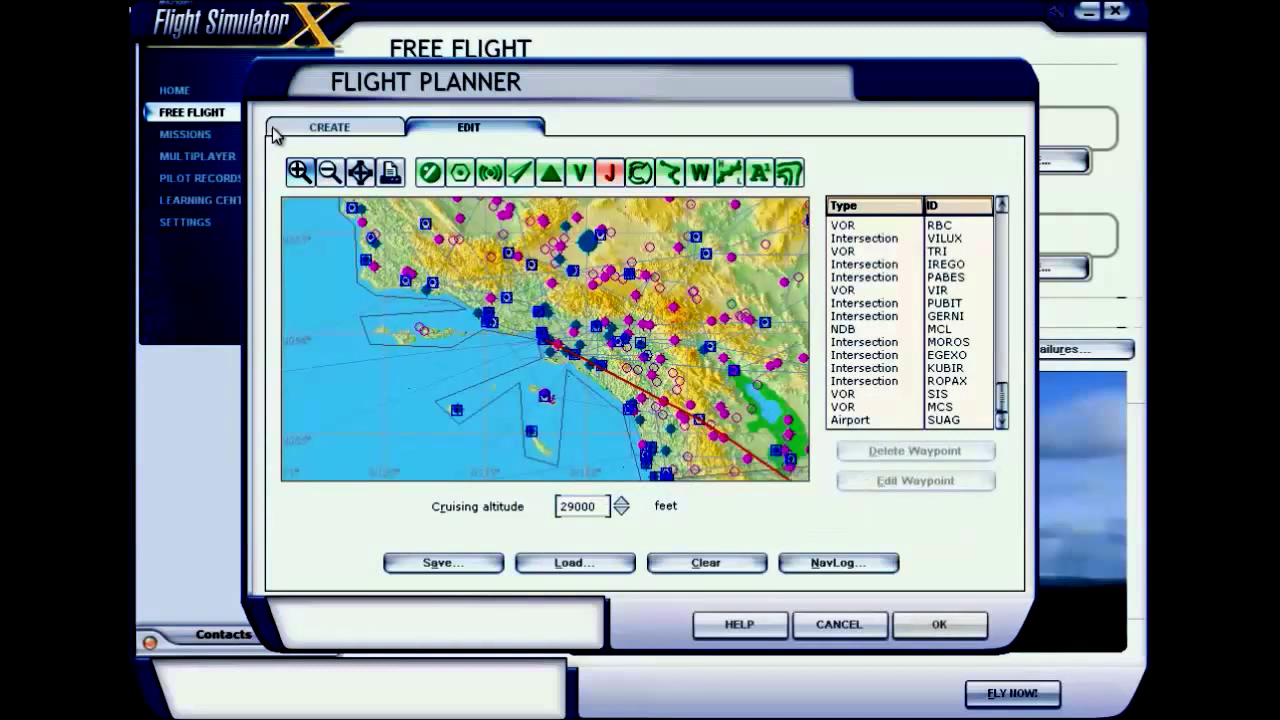
click(330, 173)
click(330, 173)
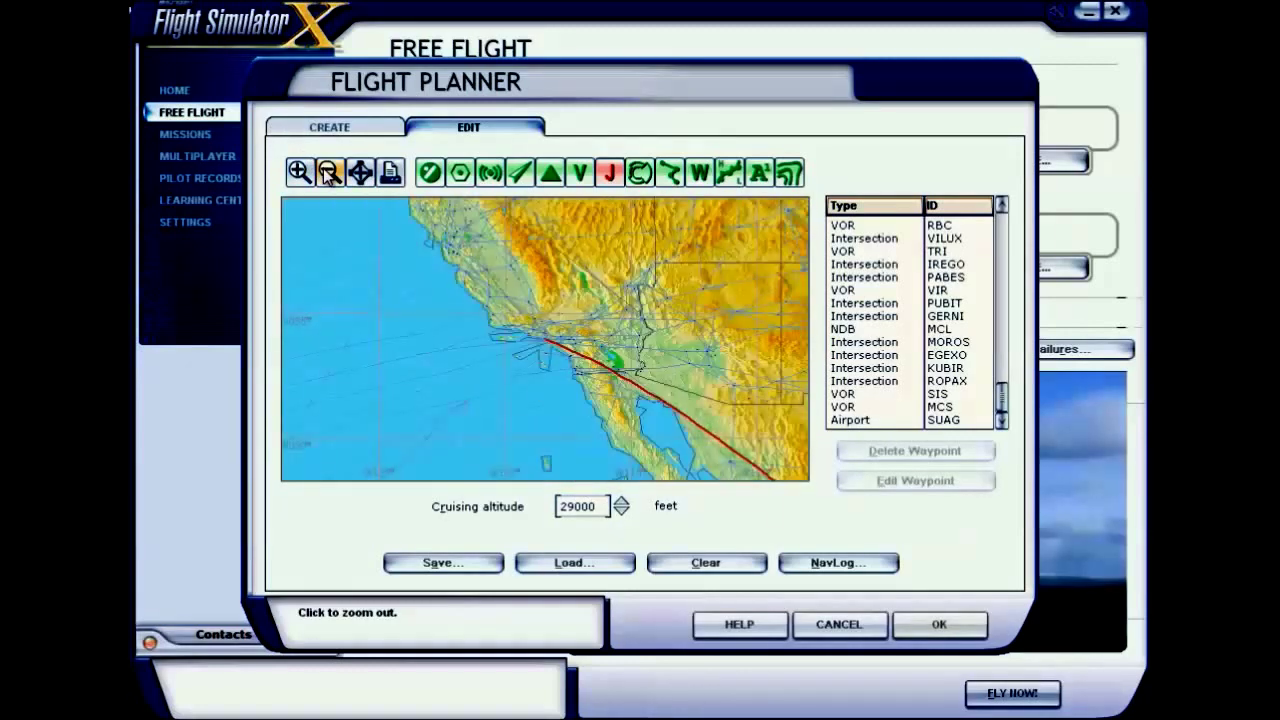
click(330, 173)
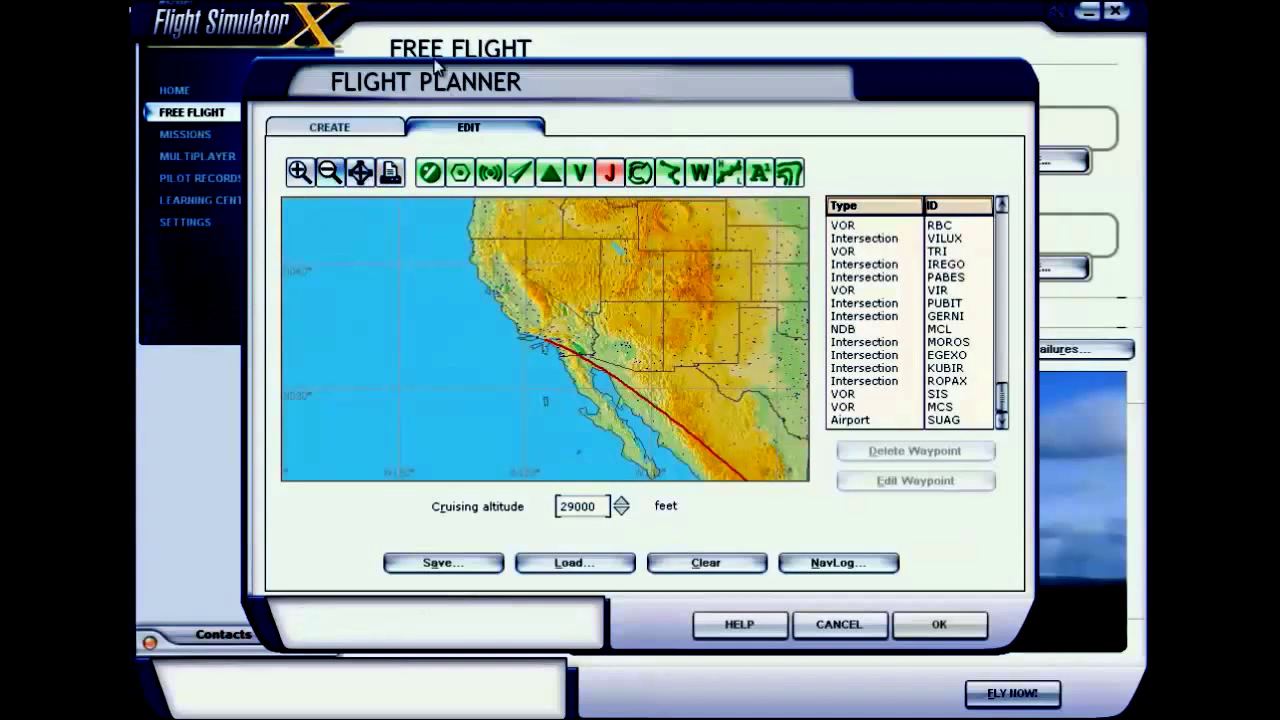
Step: Save the plan as 'IFR Los Angeles Intl to Artigas Intl' in the Flight Simulator X Files folder
click(911, 625)
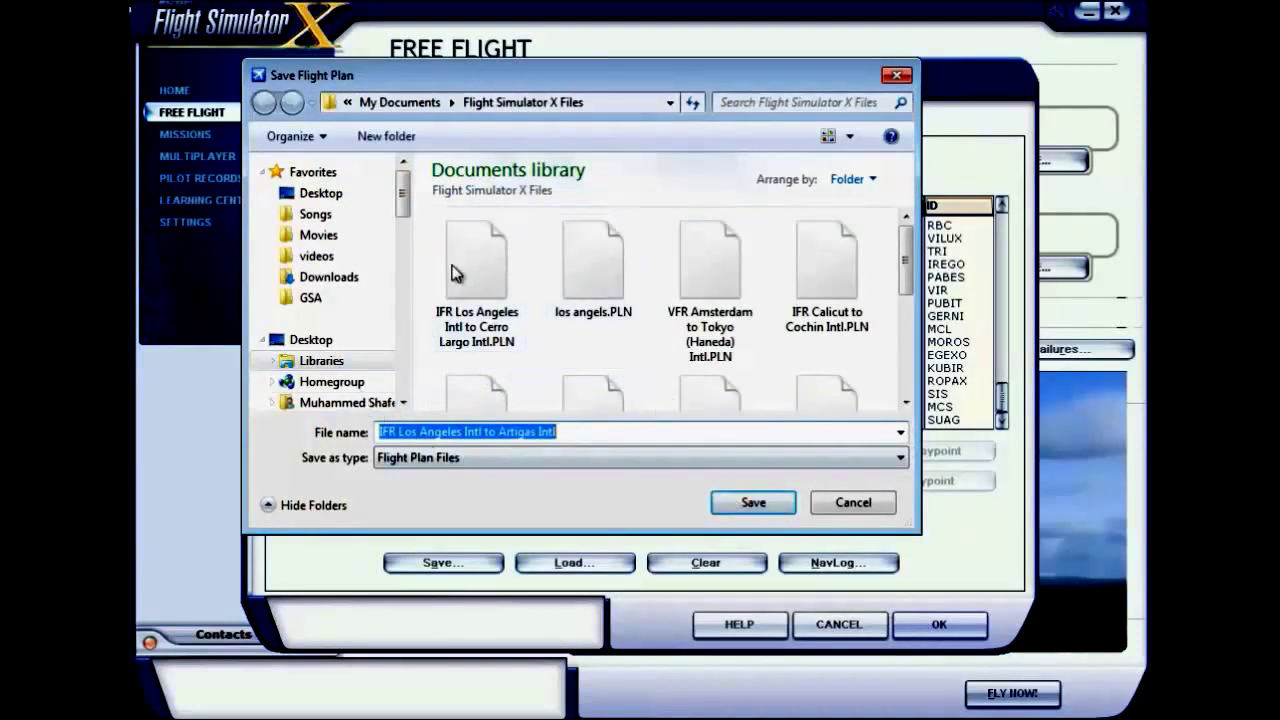
click(395, 432)
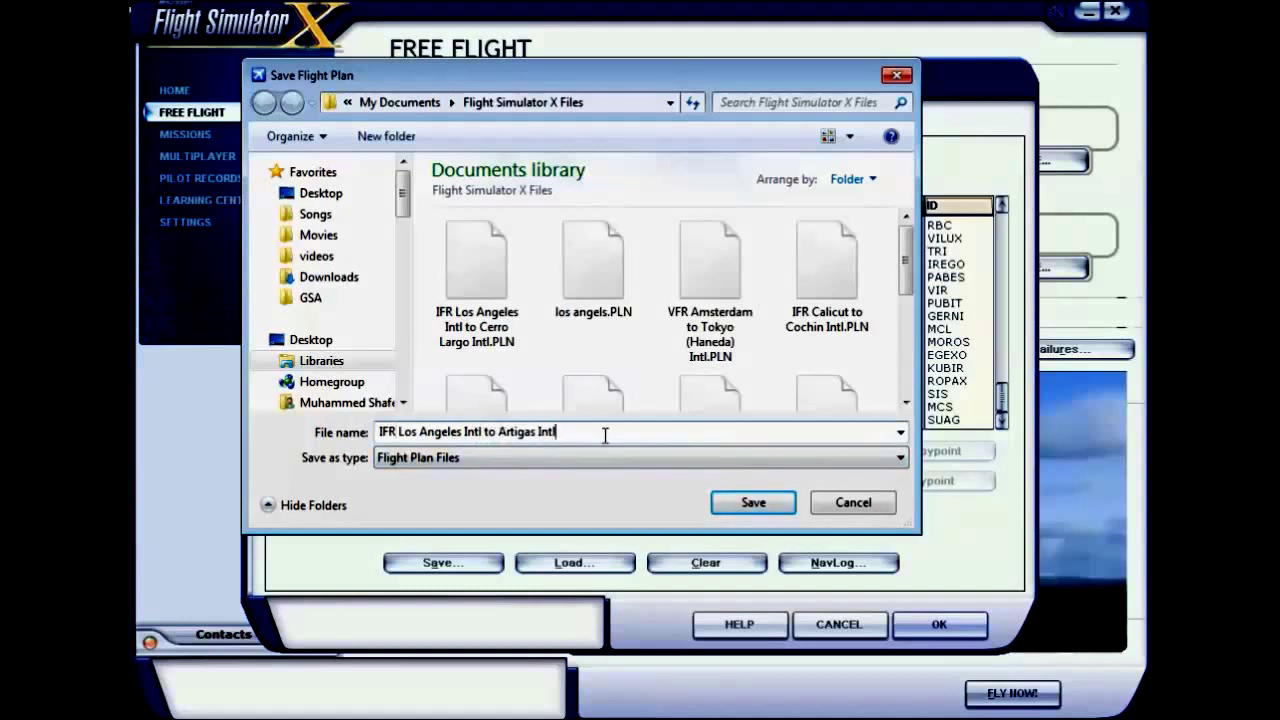
click(737, 504)
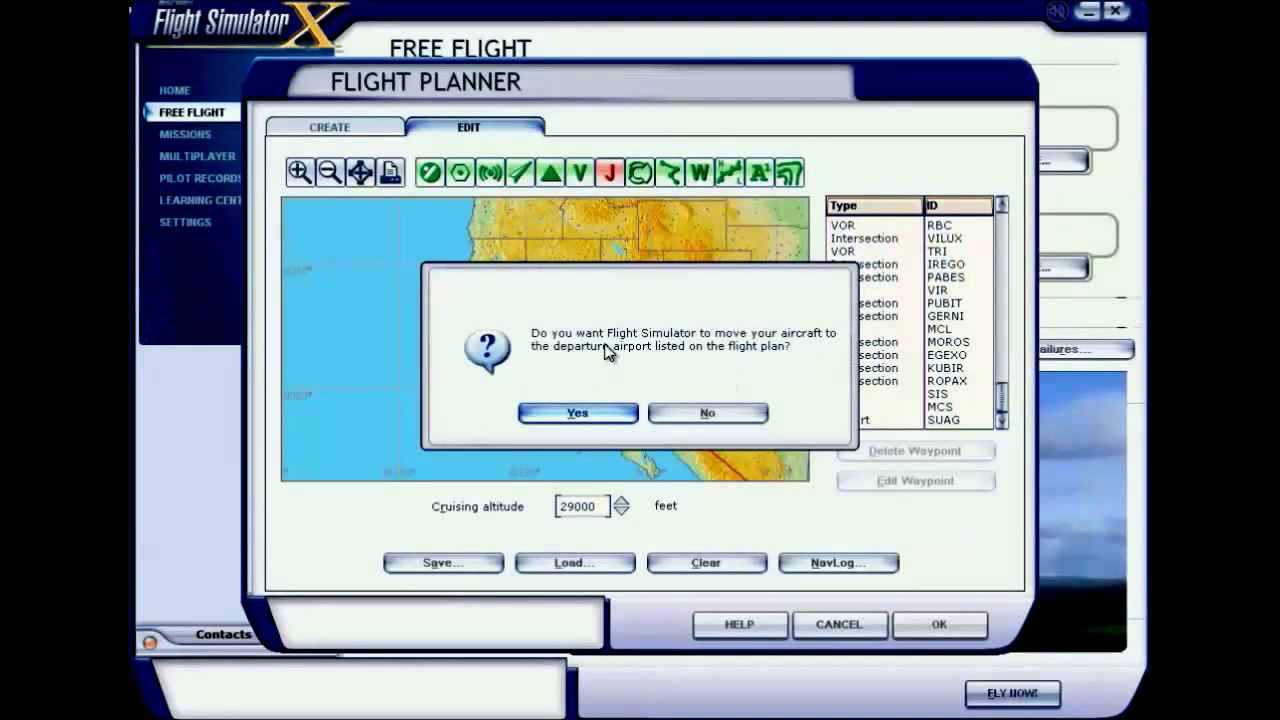
Step: Accept moving the aircraft to Los Angeles Intl
click(608, 410)
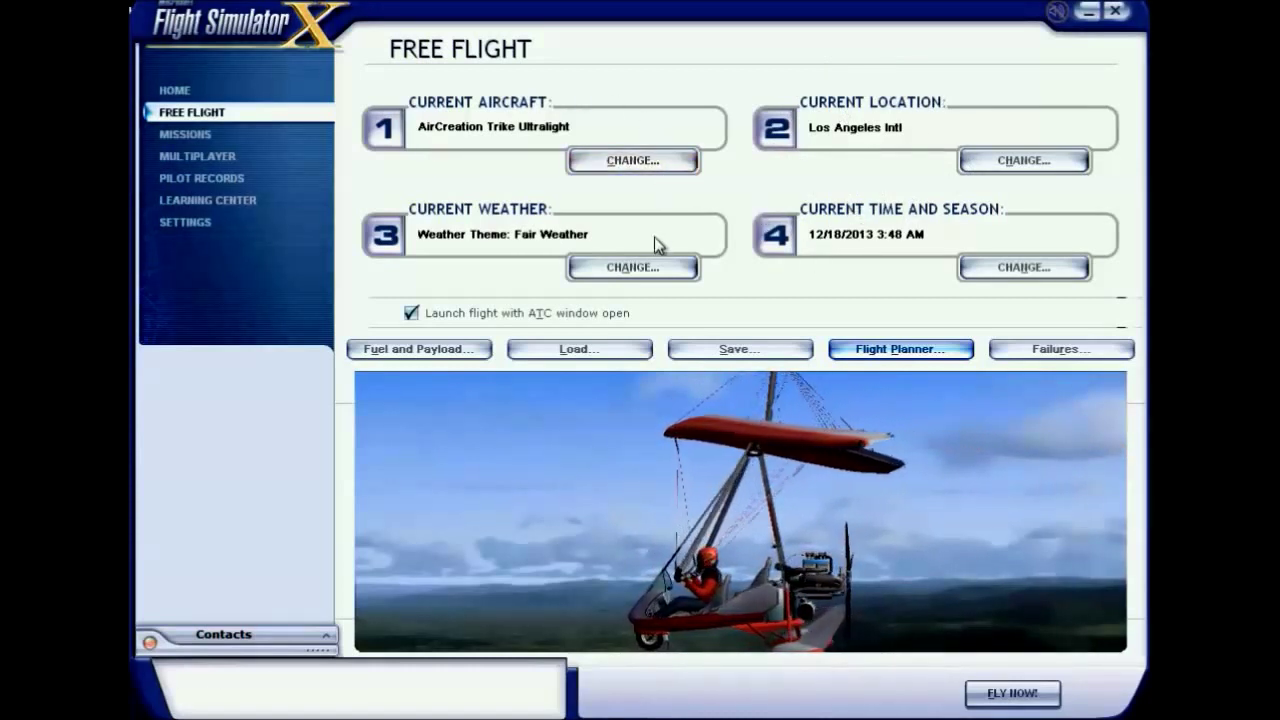
Step: Show all paint variations and select the Boeing 737-800 Orbit Airlines as the aircraft
click(616, 168)
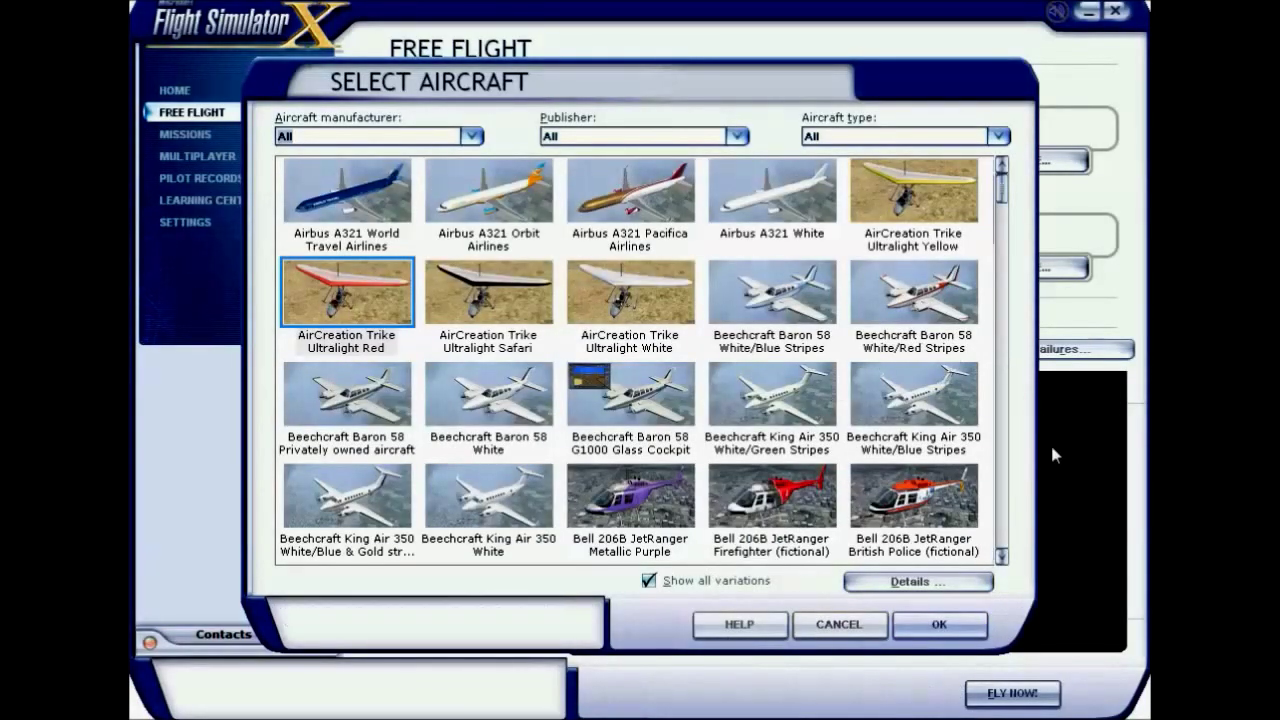
click(649, 582)
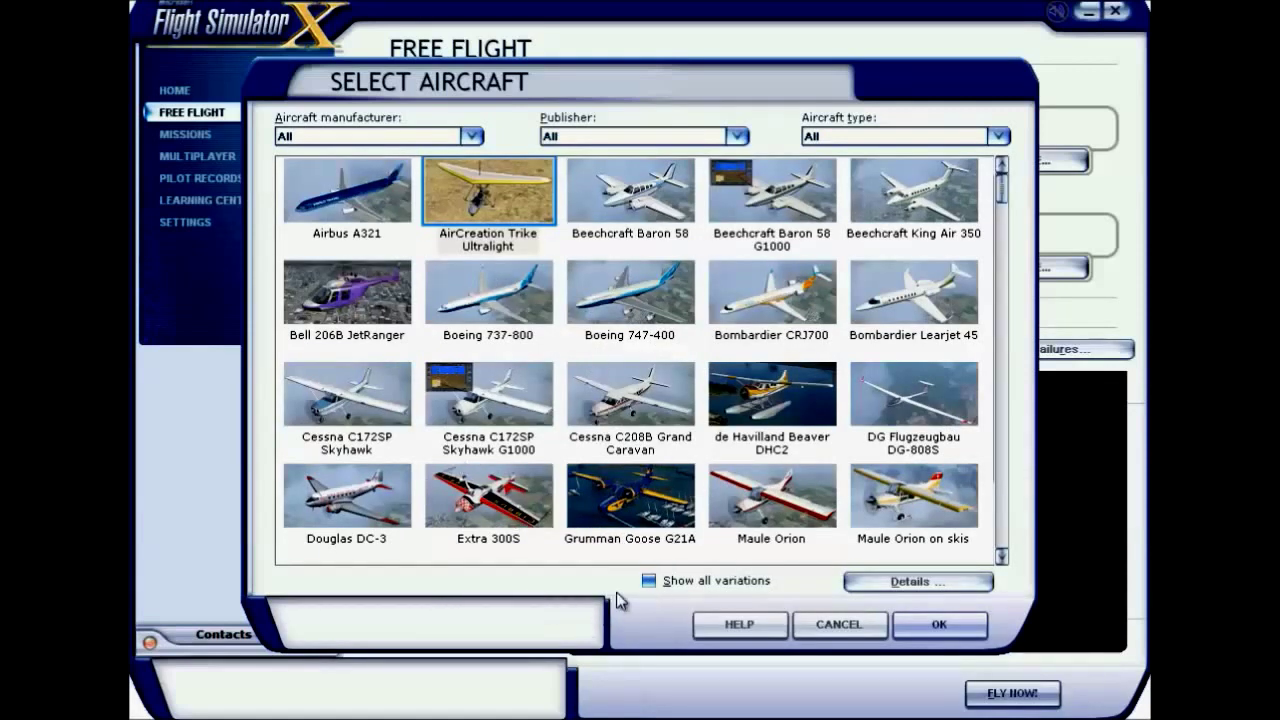
click(651, 583)
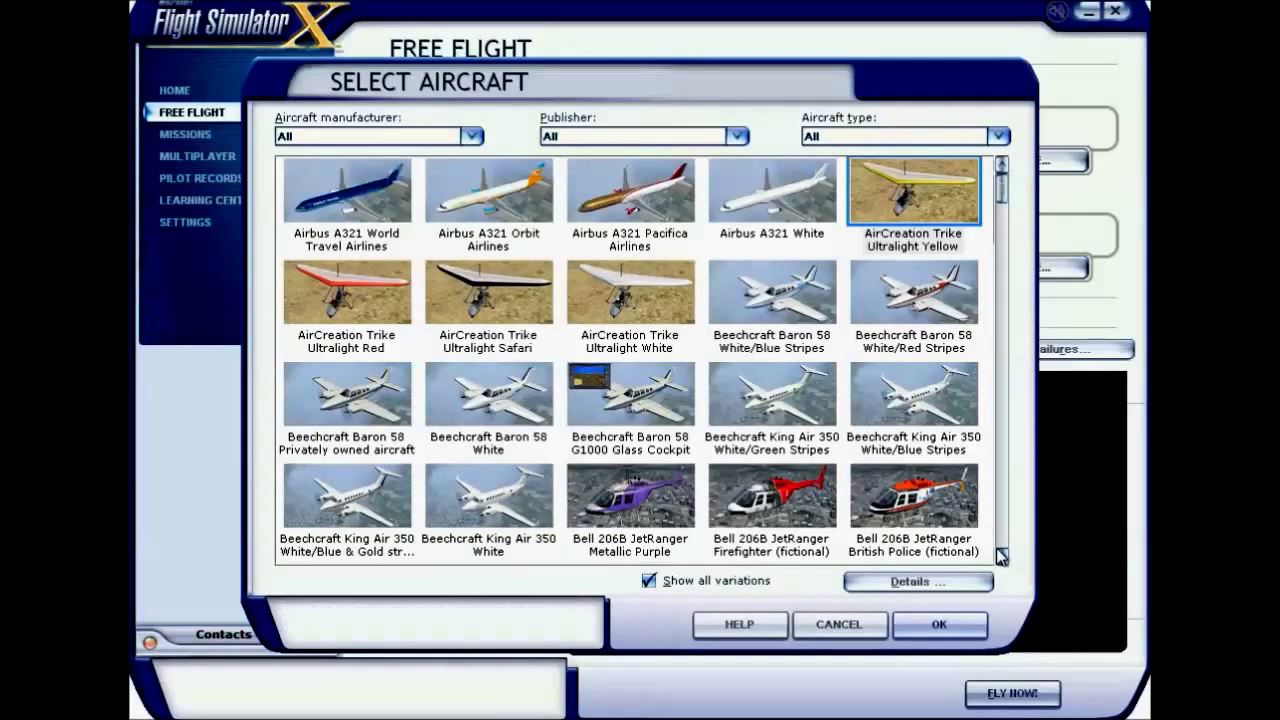
scroll(624, 480, down, 4)
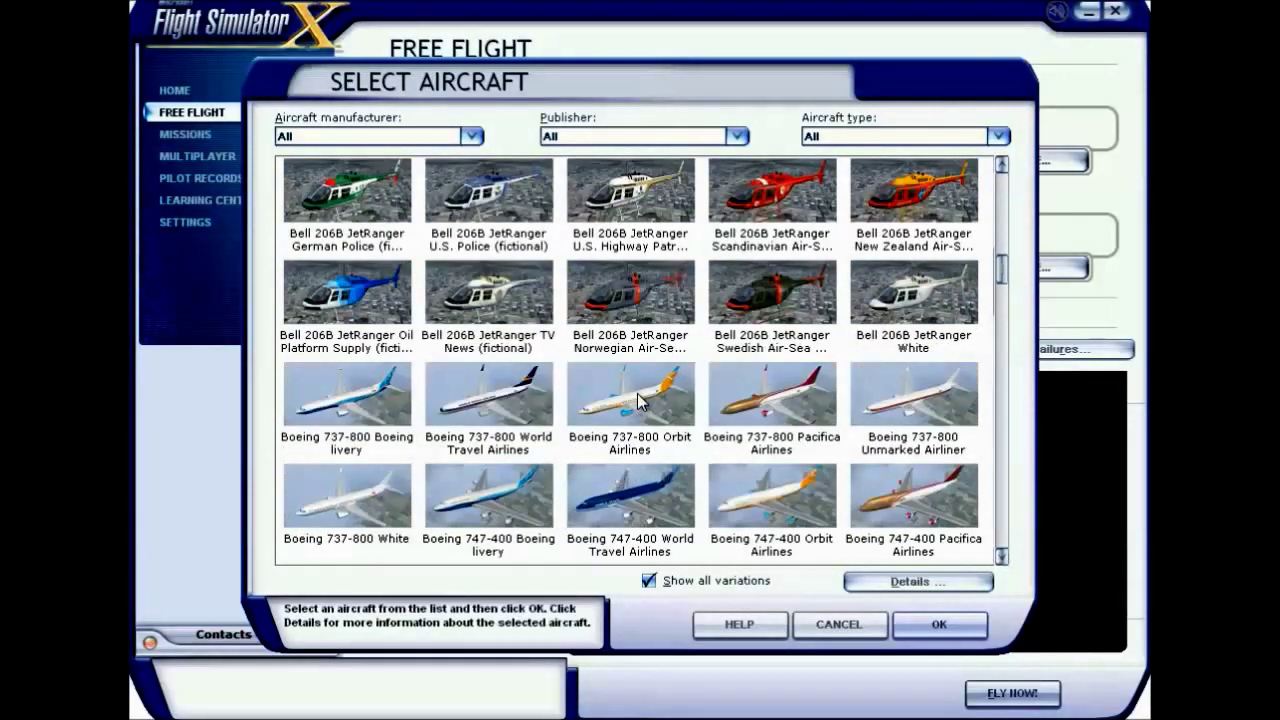
click(645, 414)
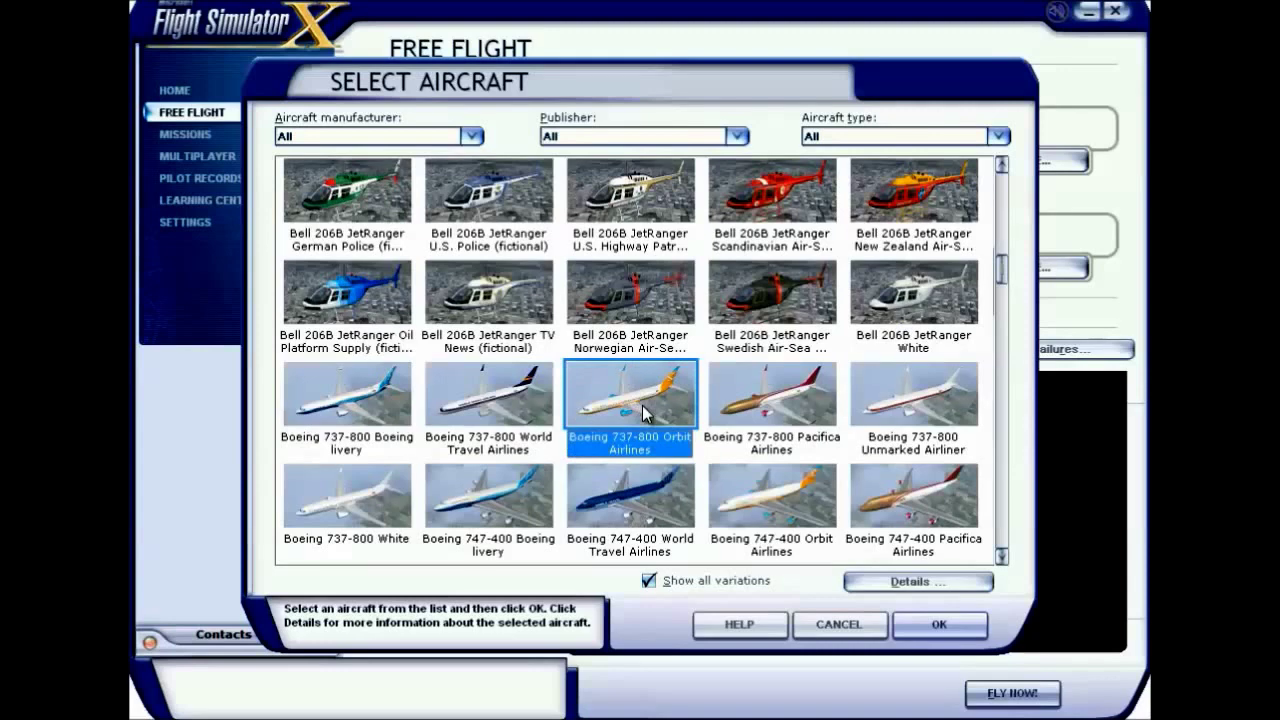
click(917, 627)
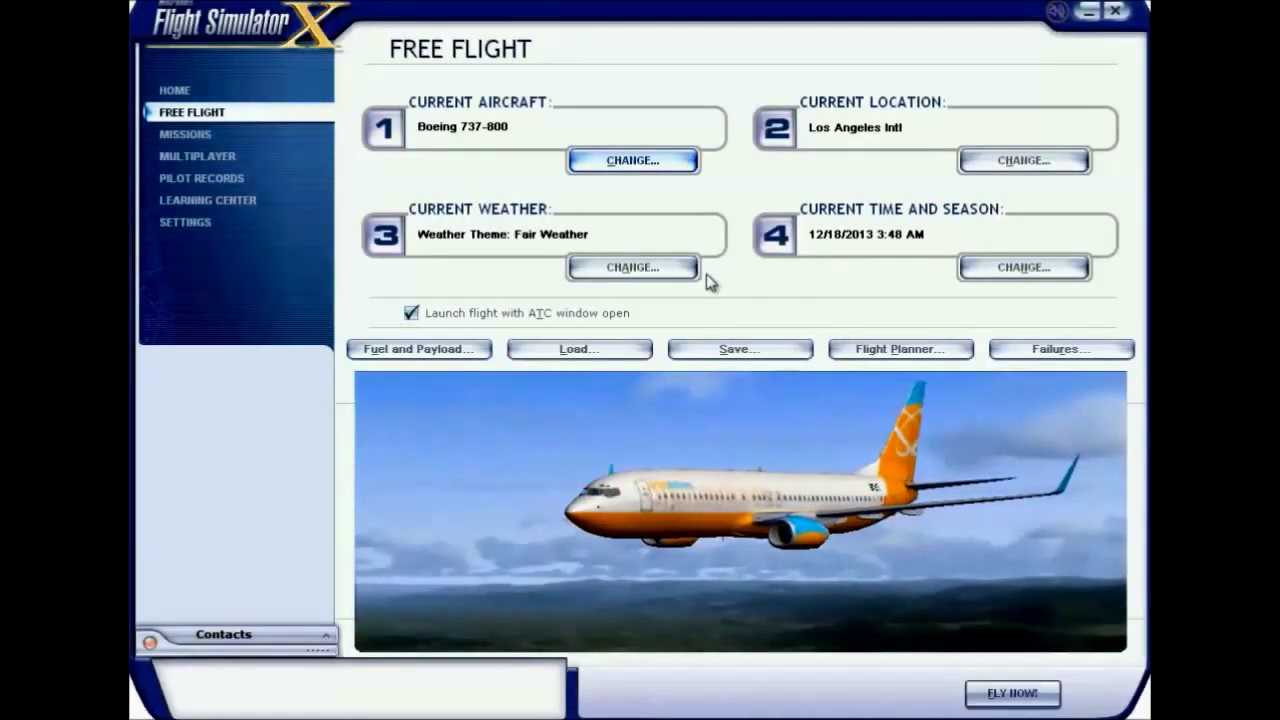
Step: Preview Major Thunderstorm and Building Storms, then confirm Stormy Weather as the weather theme
click(660, 272)
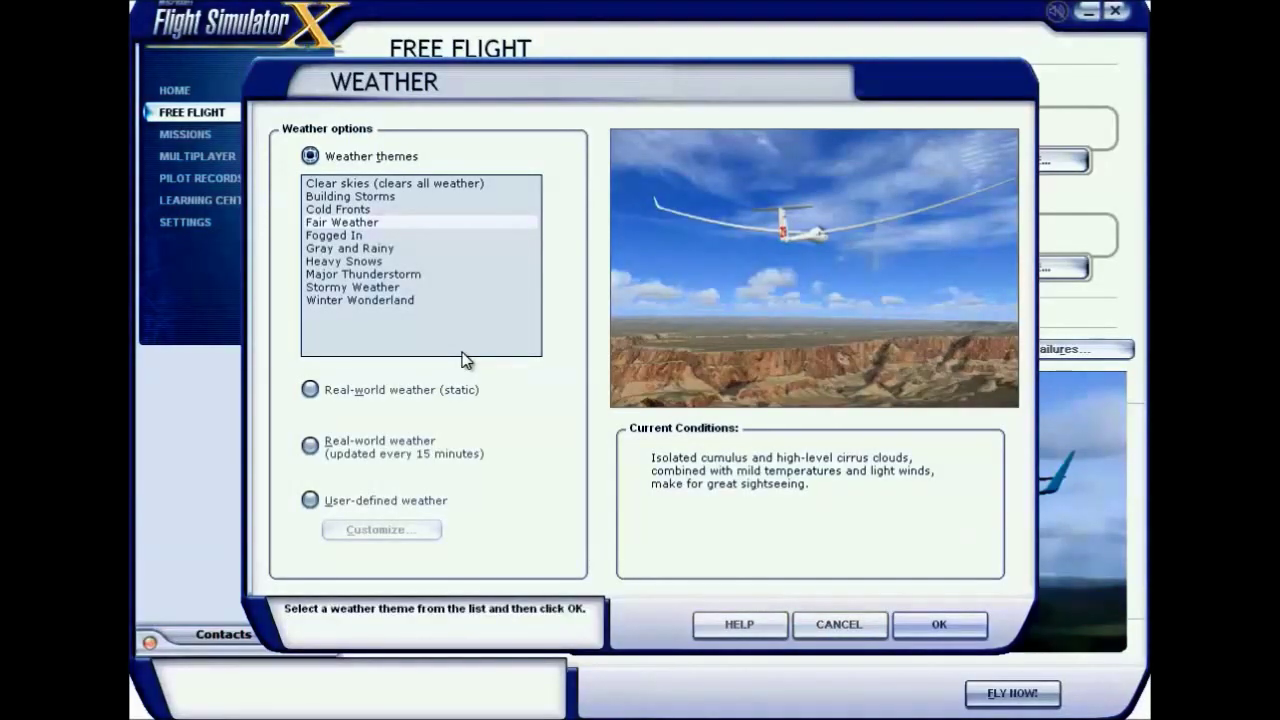
click(361, 274)
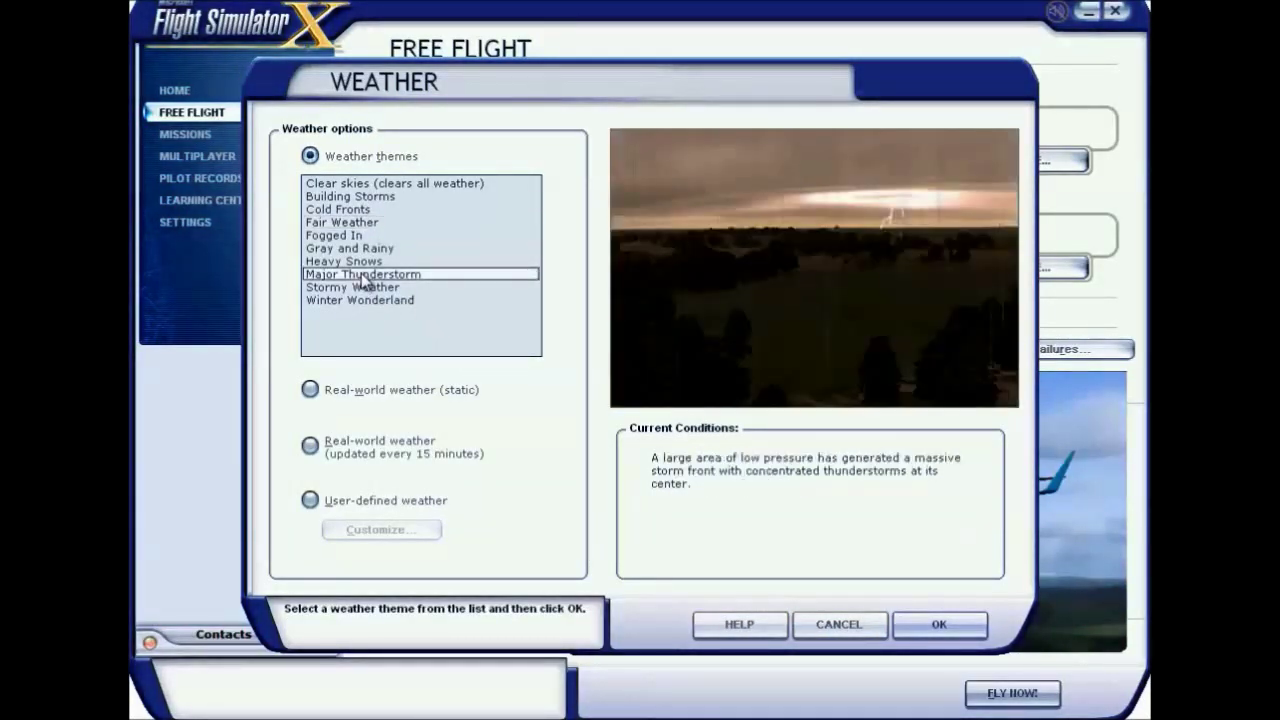
click(363, 288)
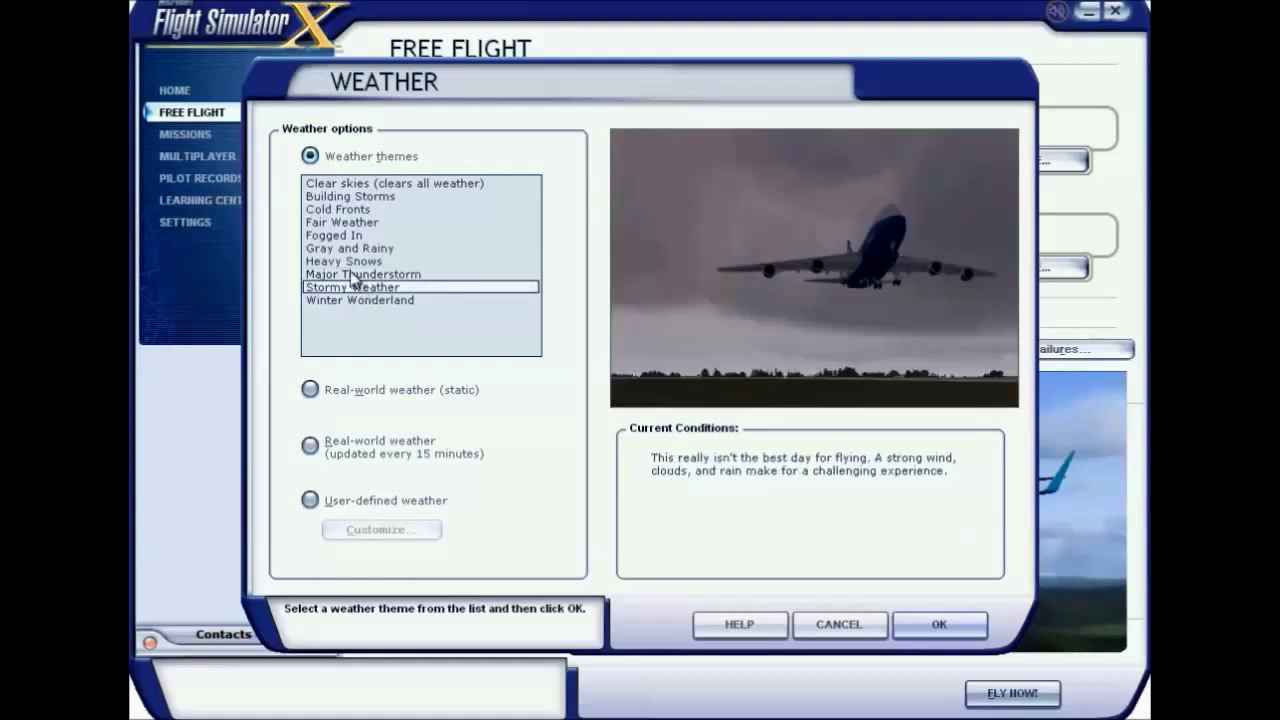
click(345, 197)
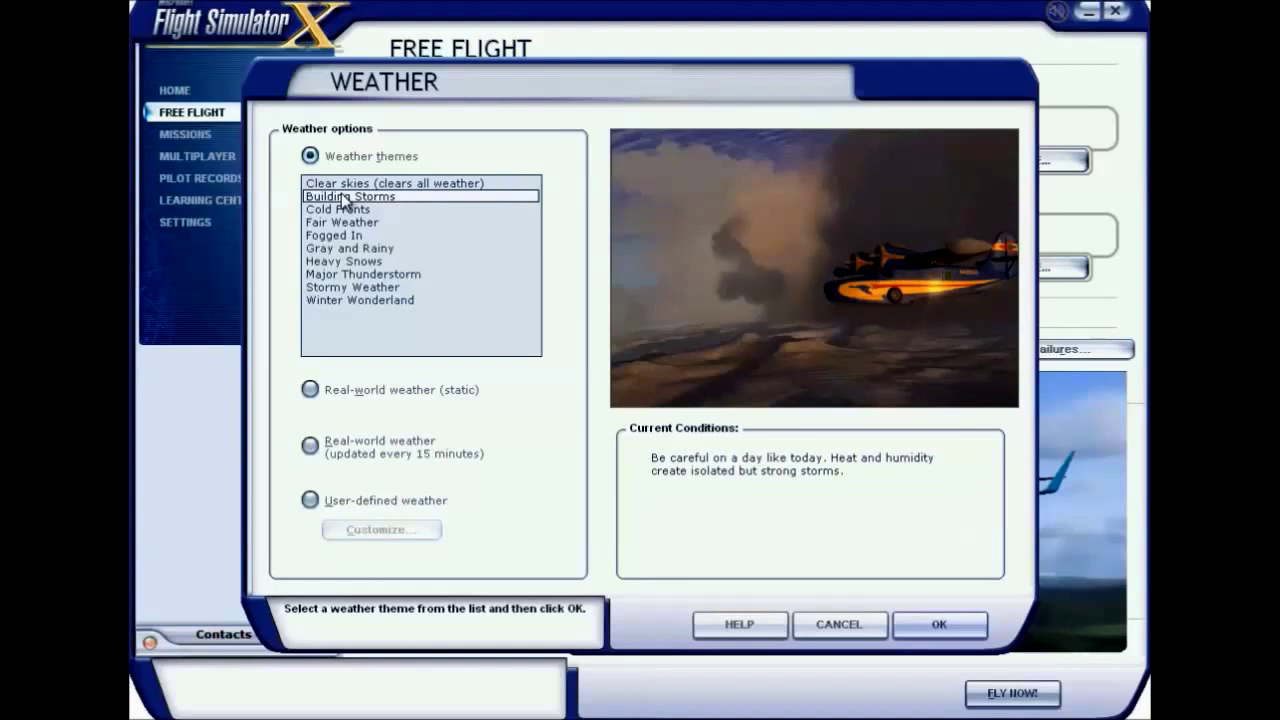
click(345, 288)
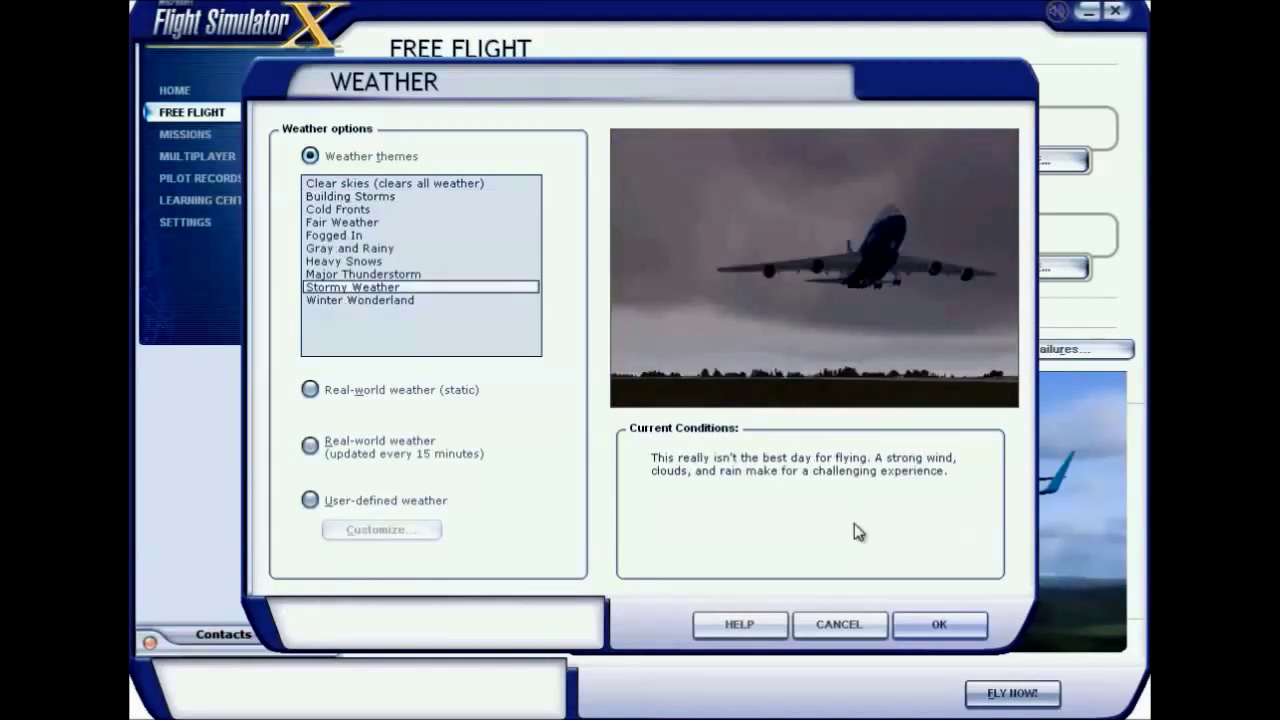
click(908, 616)
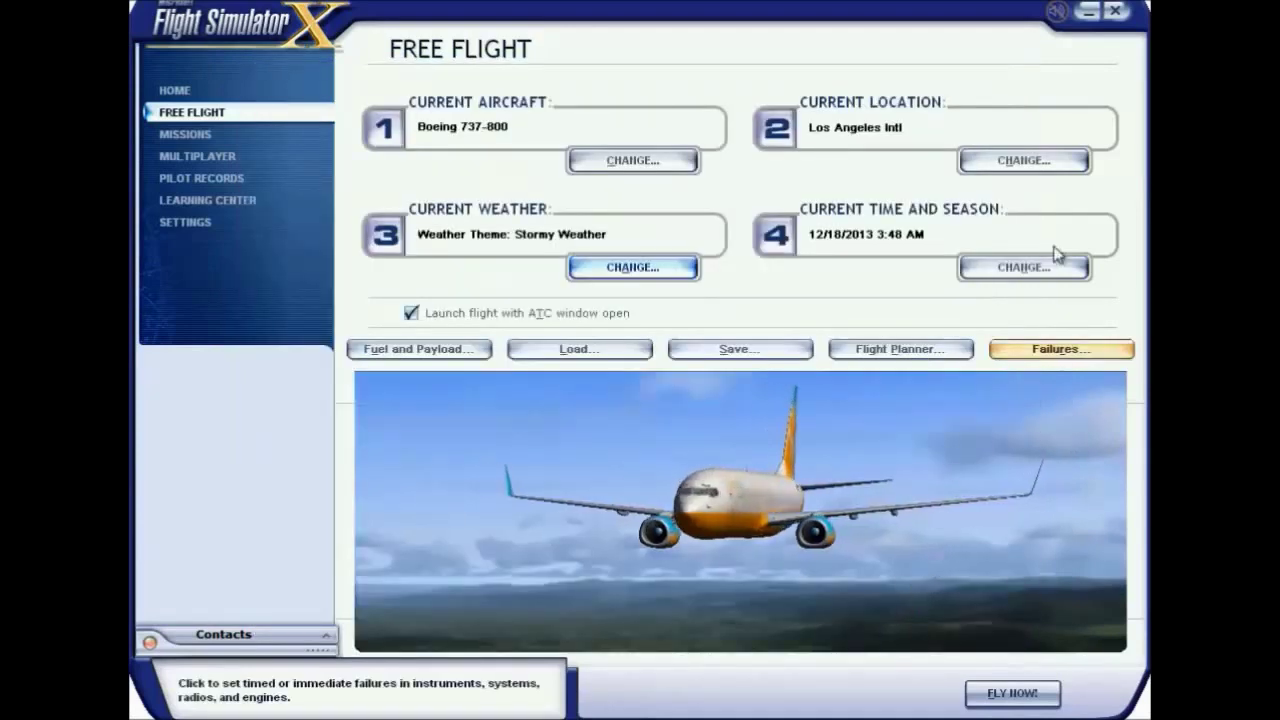
Step: Set the time and season to Day in Winter (February), giving 2/4/2013 12:02 PM
click(1024, 267)
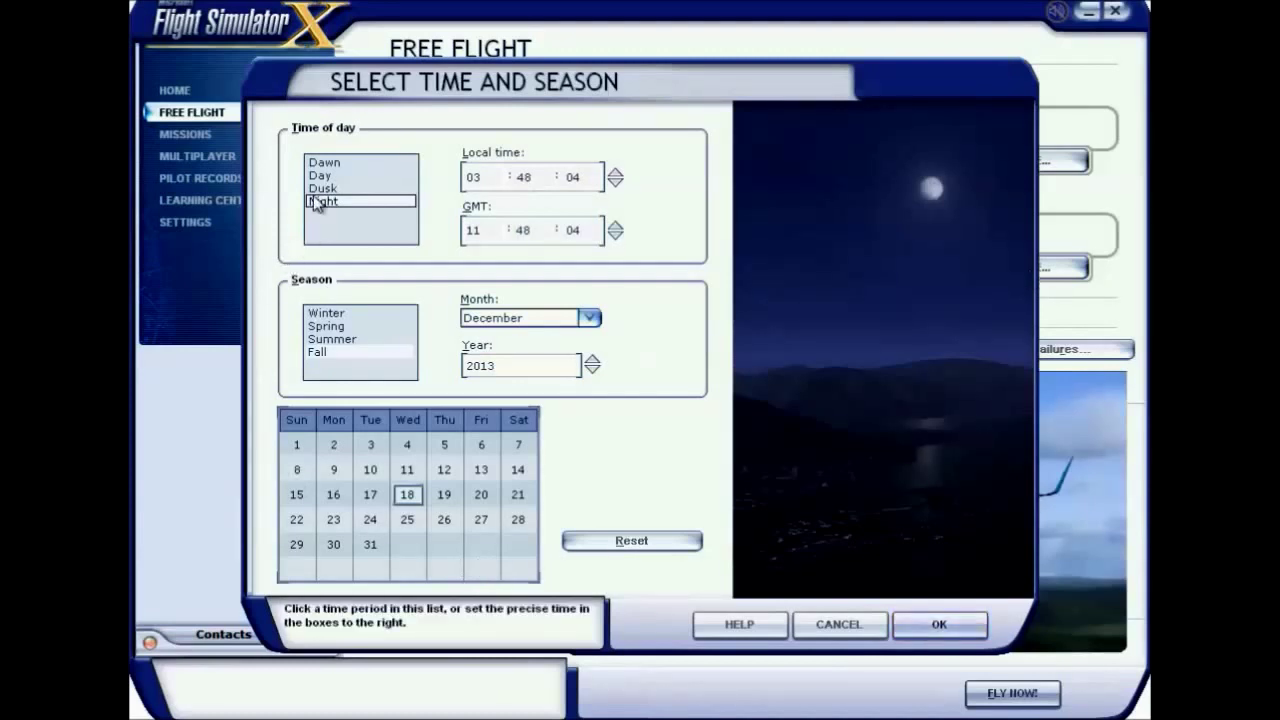
click(322, 176)
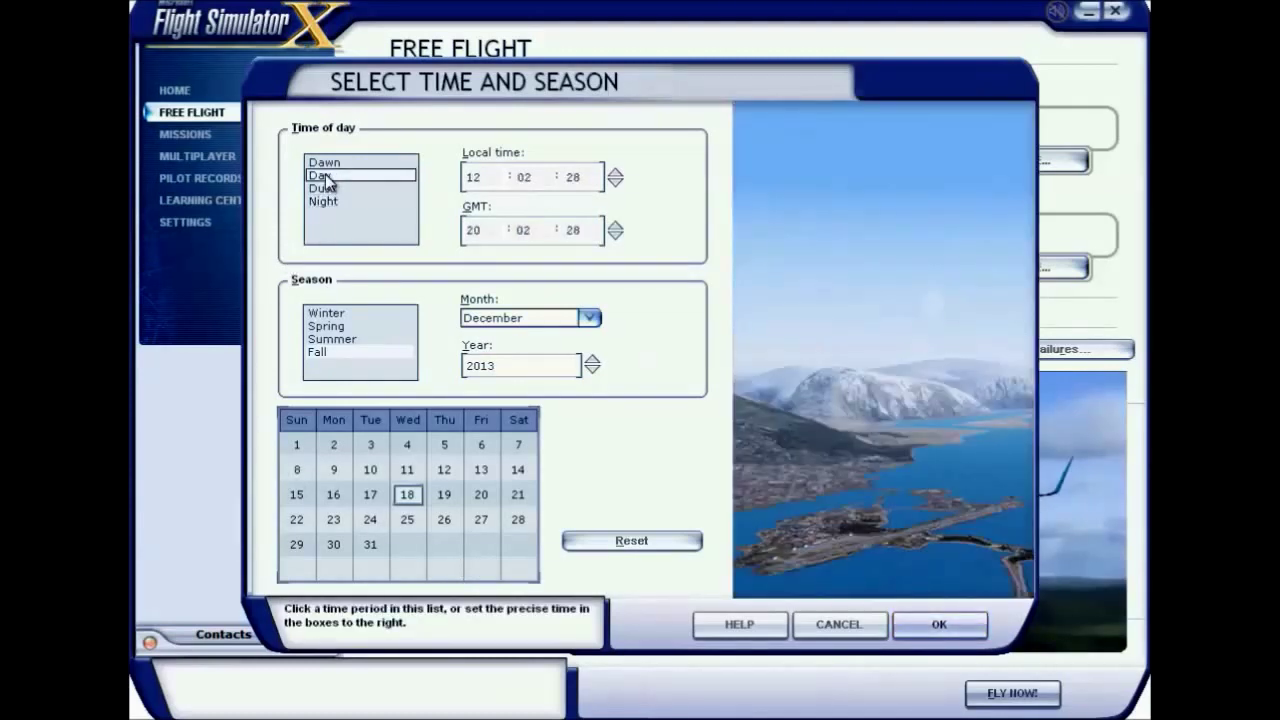
click(335, 315)
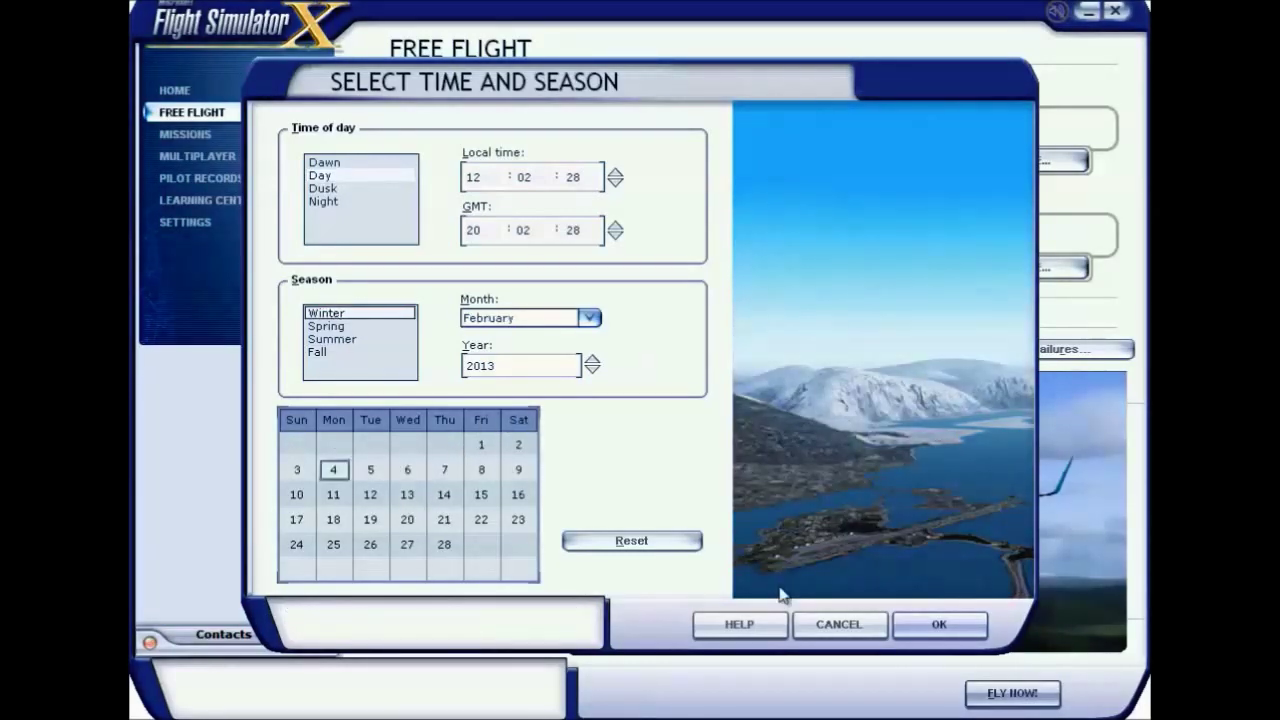
click(905, 627)
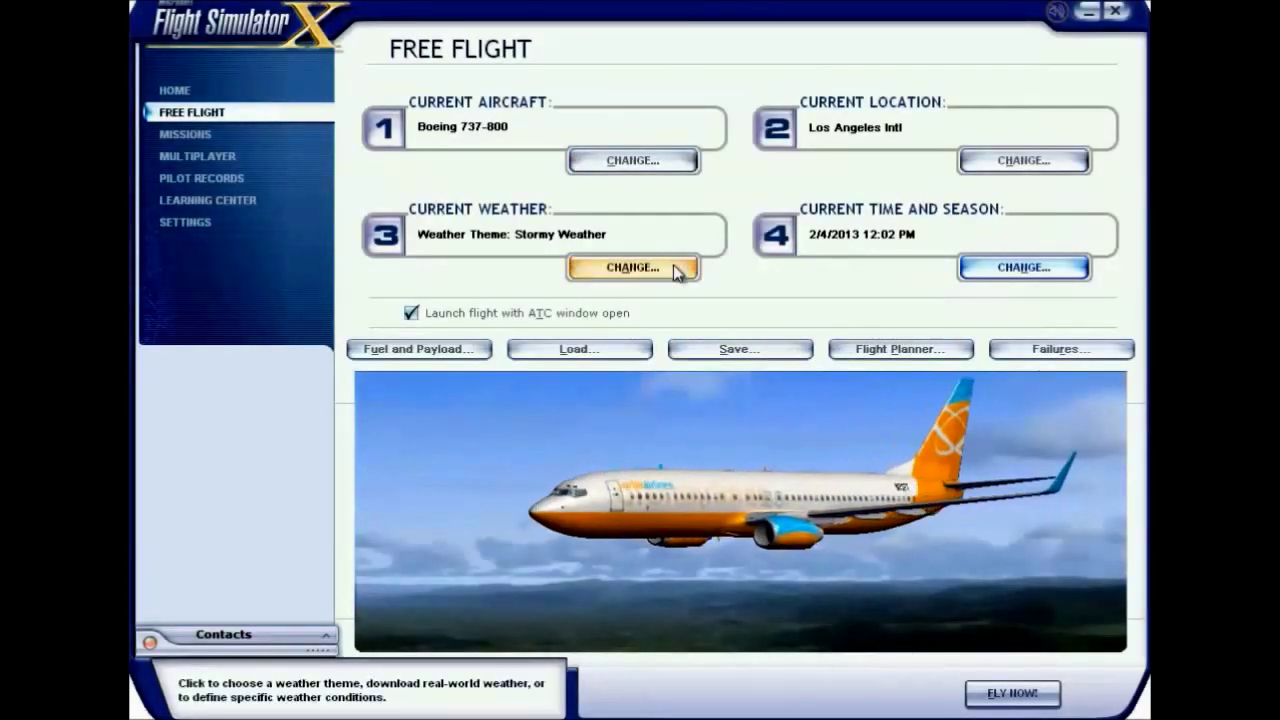
click(465, 349)
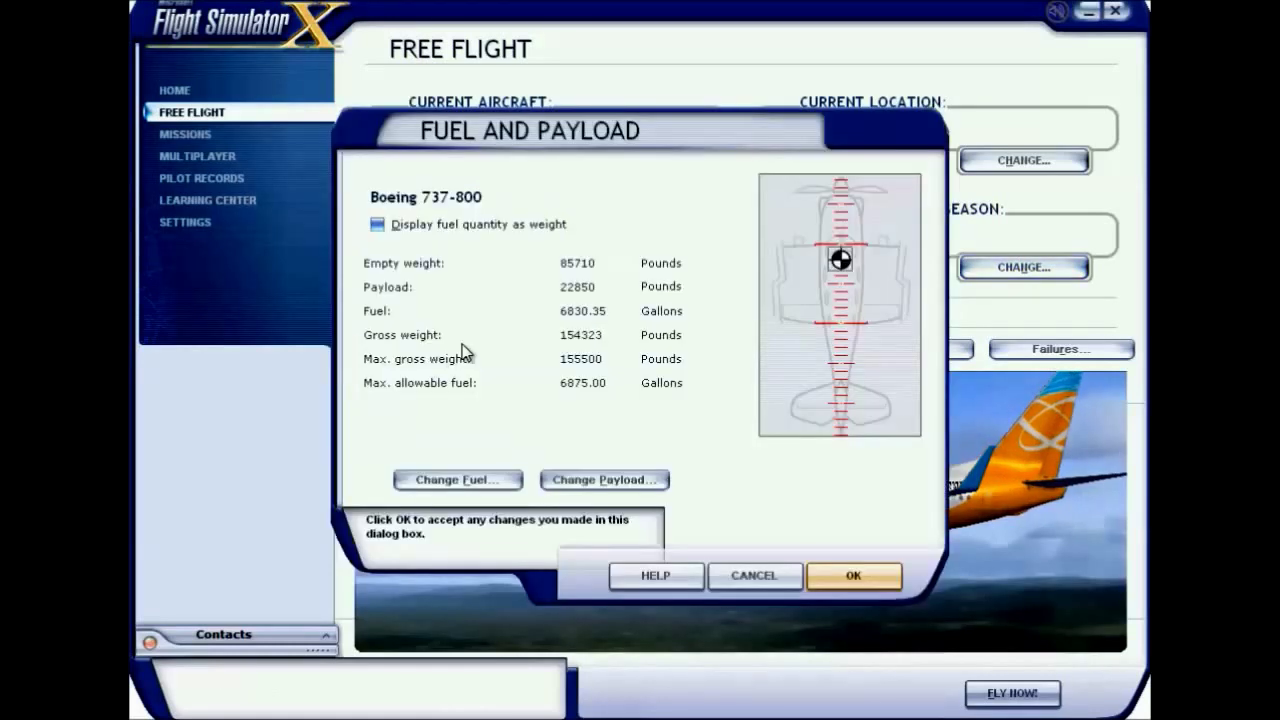
click(455, 480)
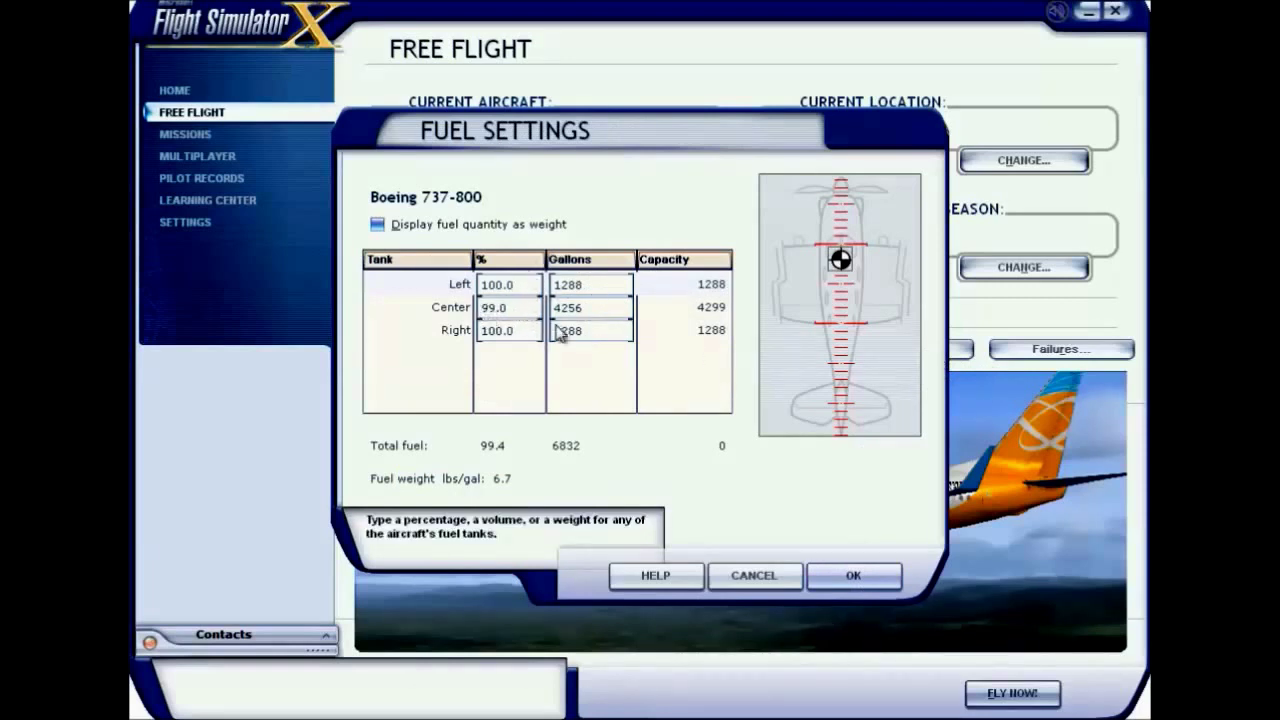
click(830, 577)
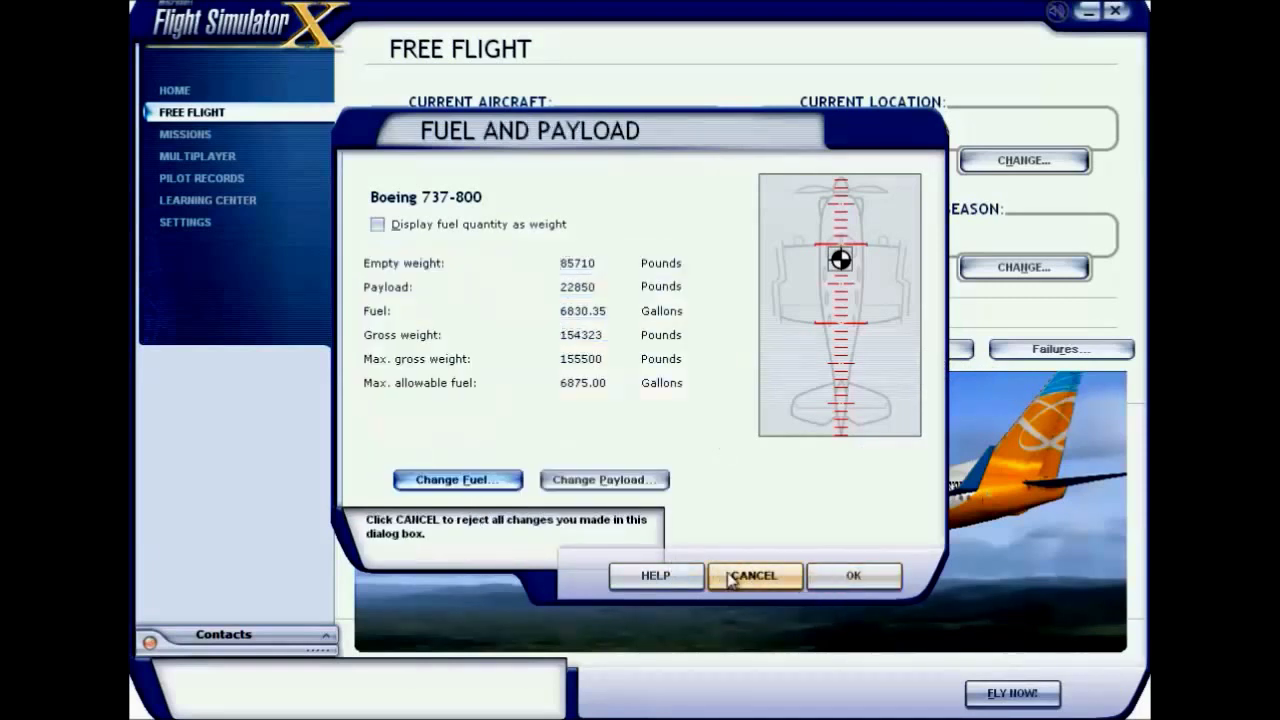
click(628, 479)
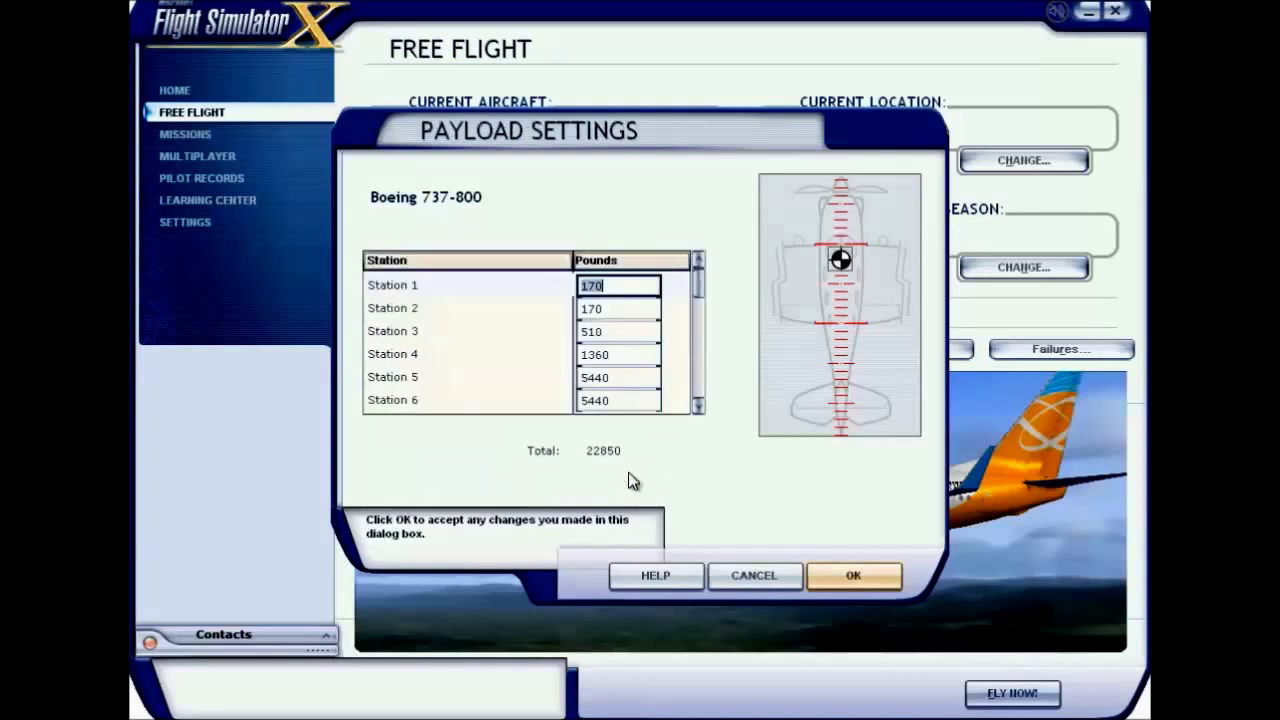
click(697, 405)
click(697, 405)
click(697, 405)
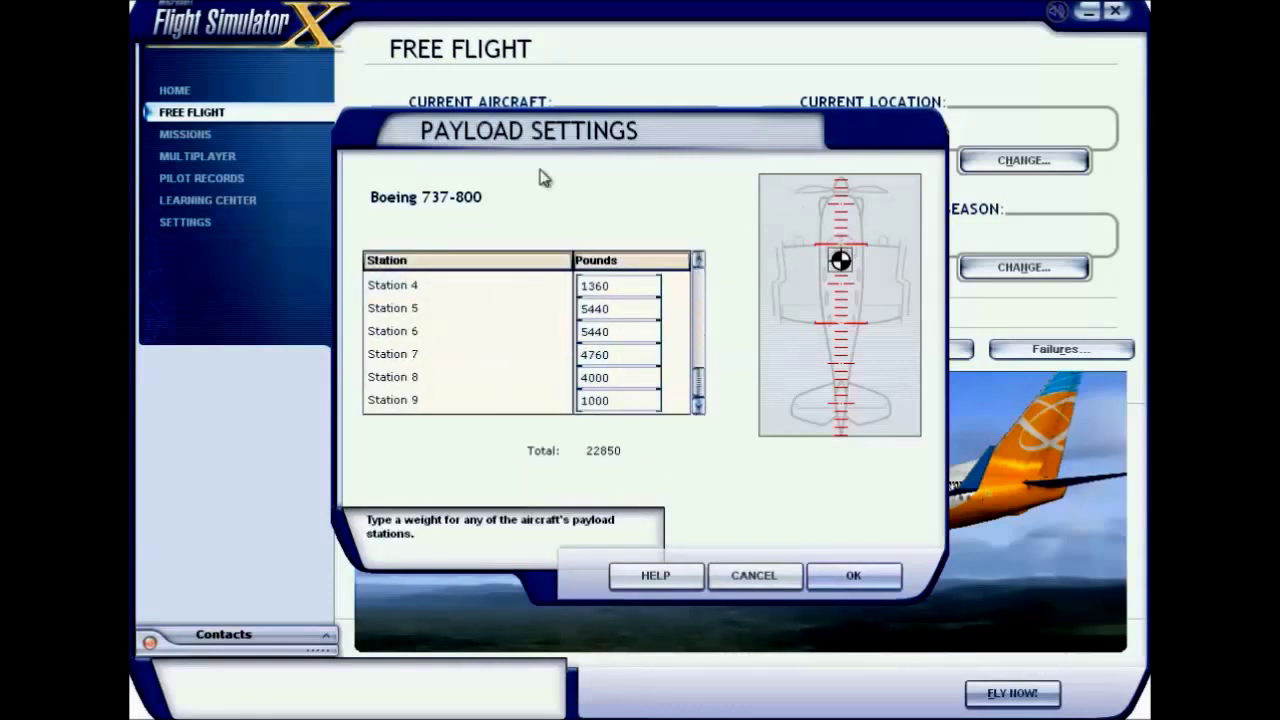
click(856, 578)
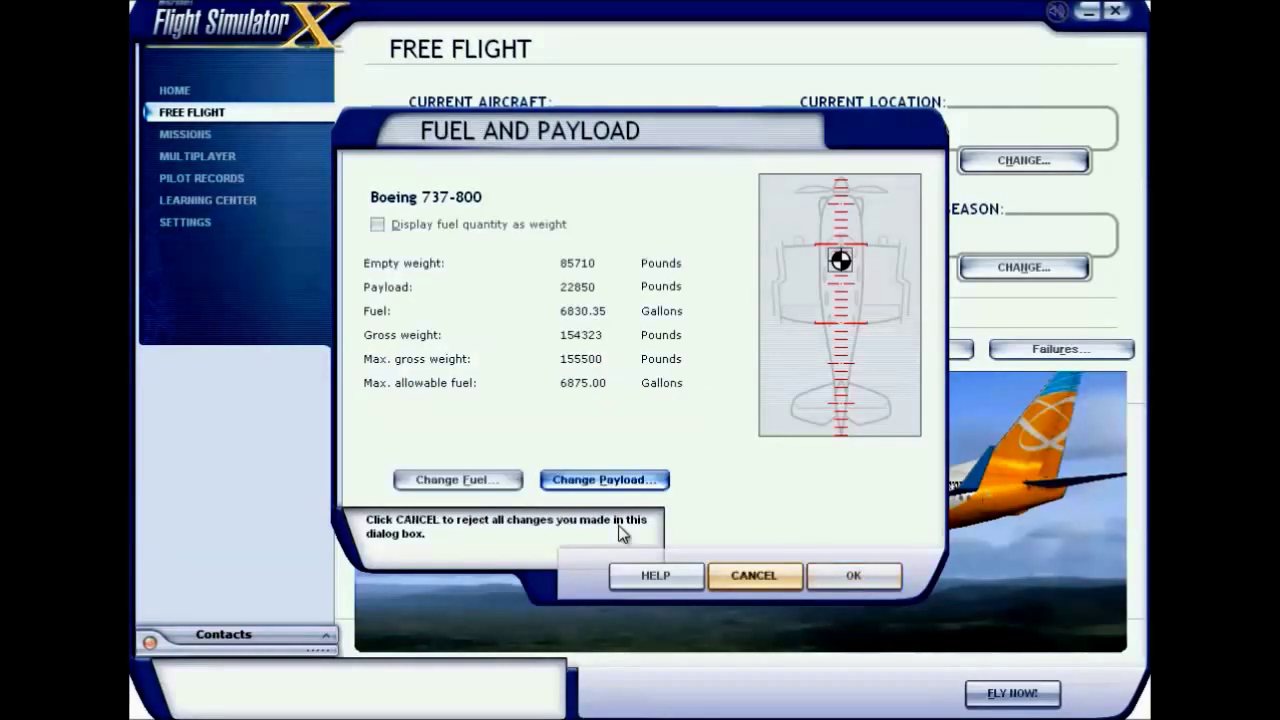
click(850, 577)
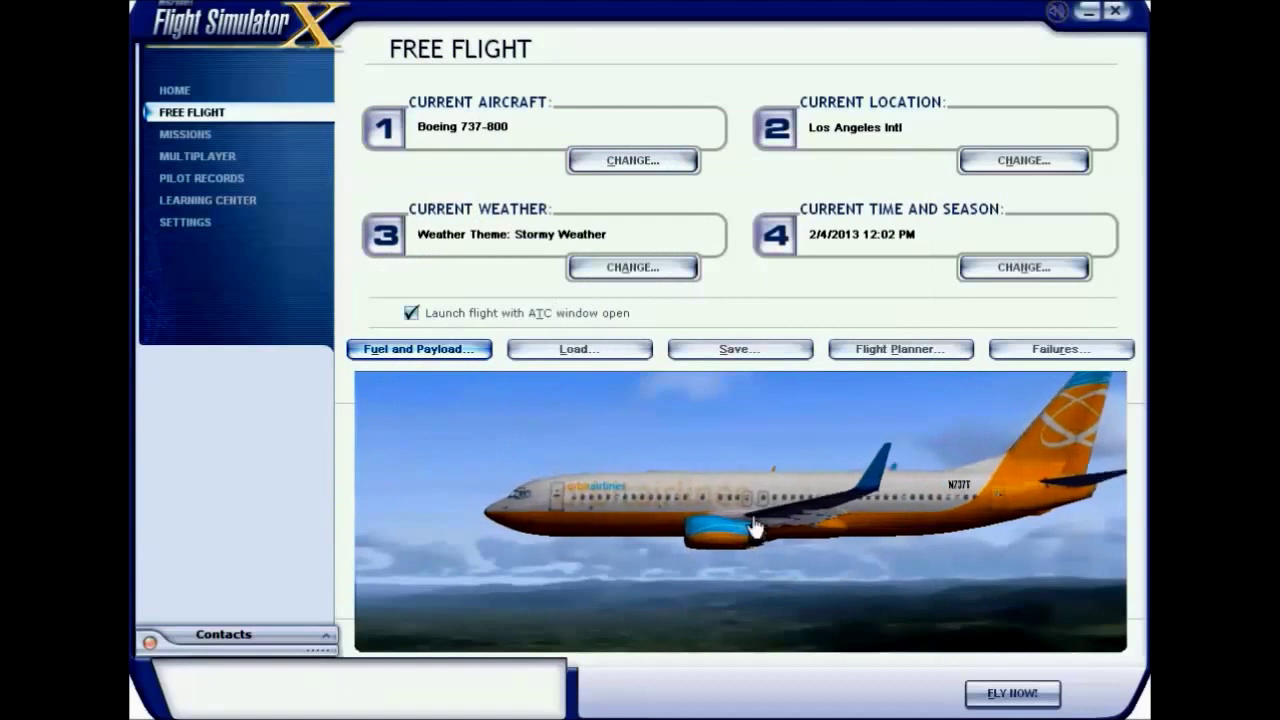
Step: Open the Failures dialog, which shows instrument components with none armed
click(1038, 348)
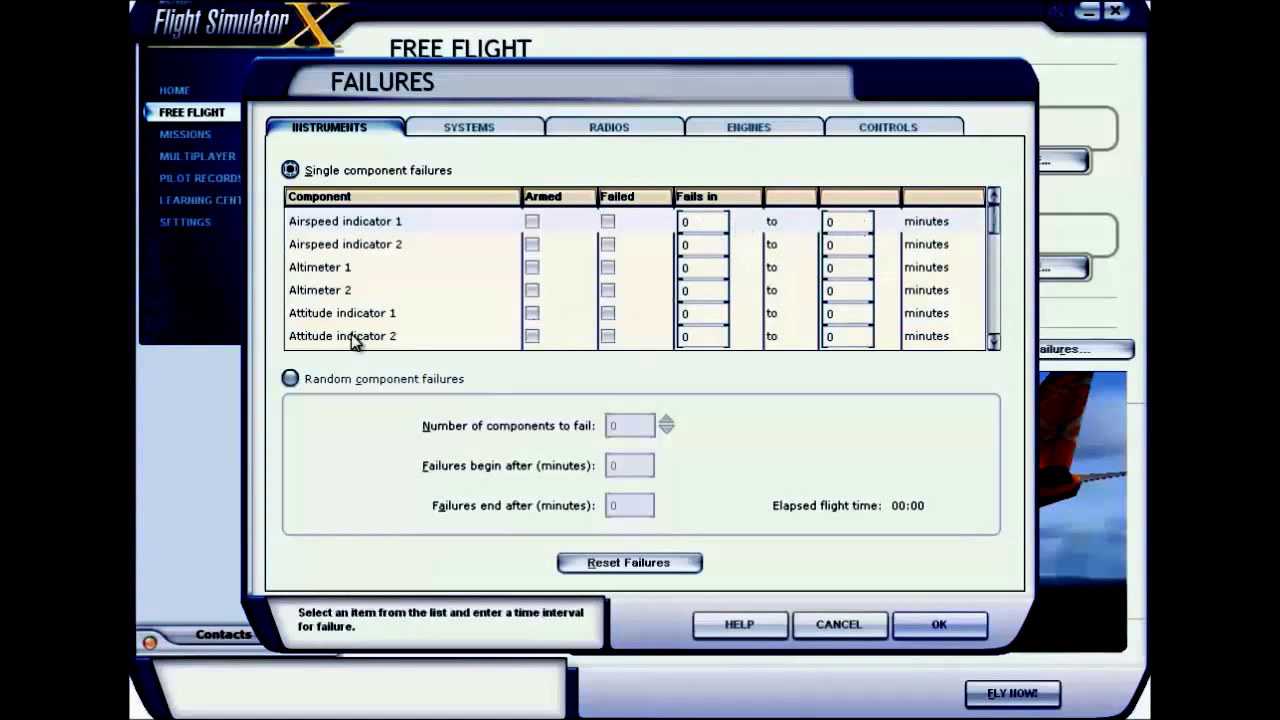
Step: Toggle Random and Single failures, review the Systems, Radios and Engines tabs, and close with none armed
click(290, 378)
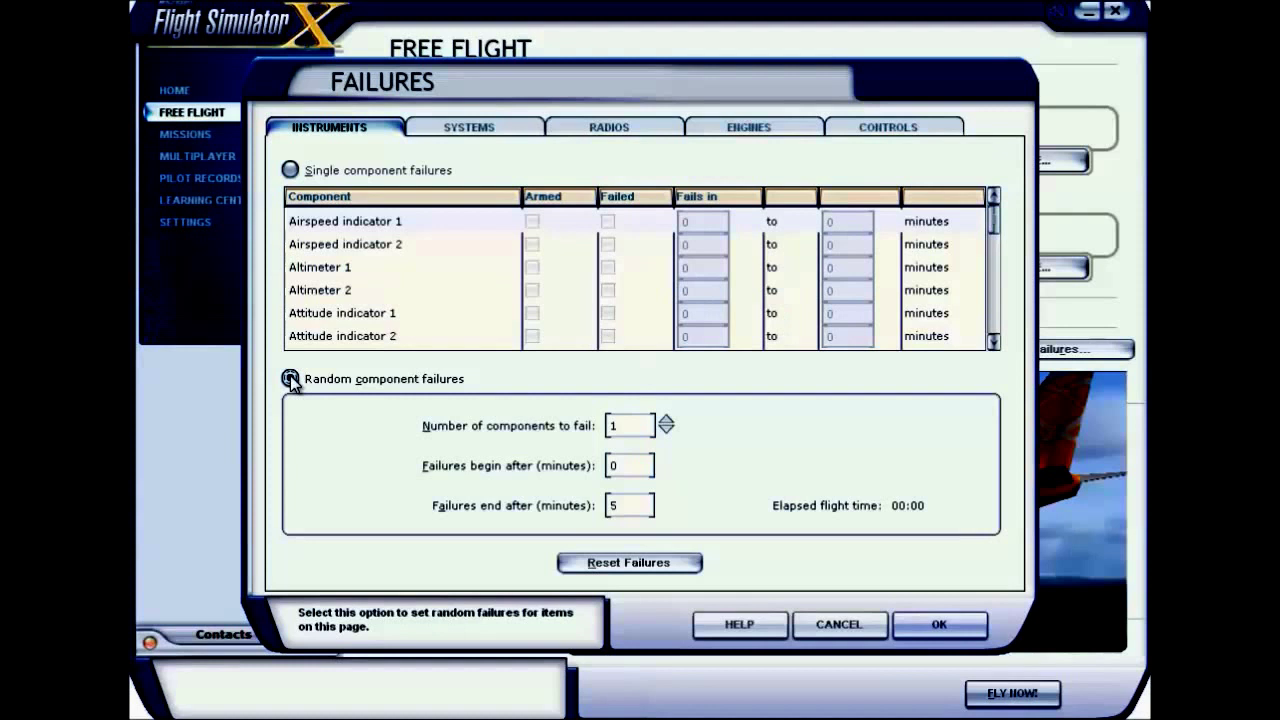
click(291, 170)
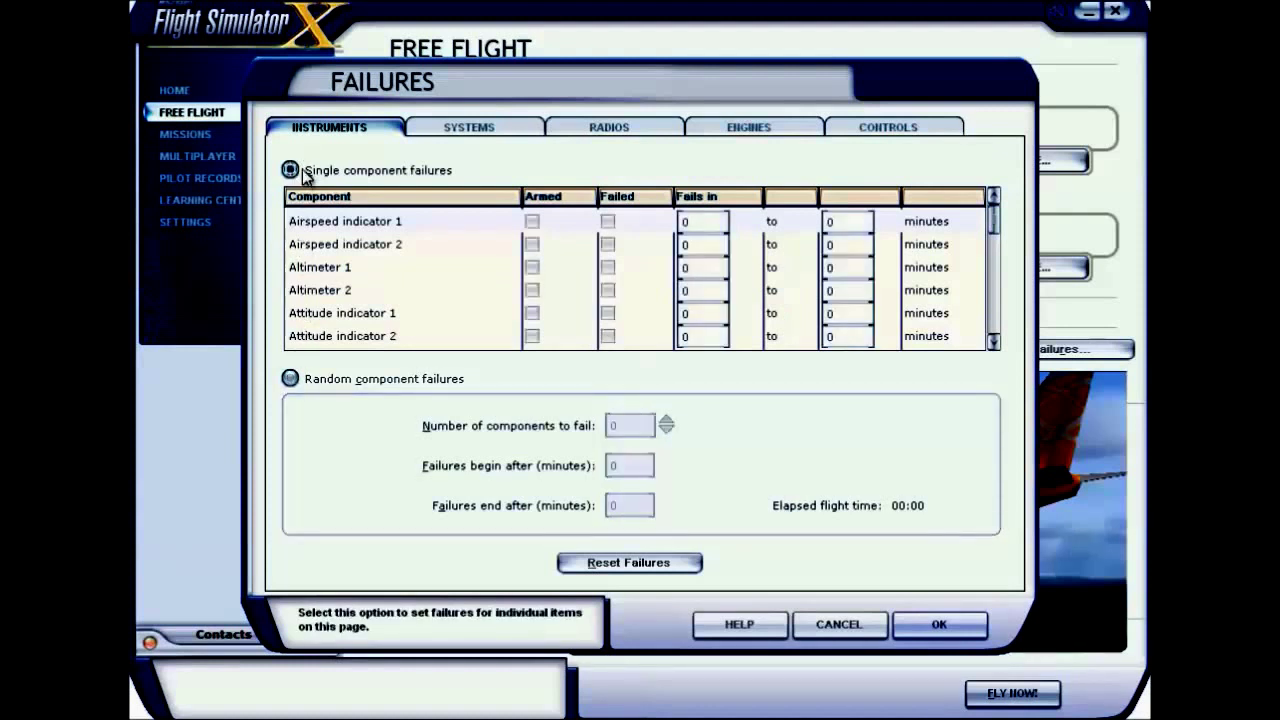
click(452, 131)
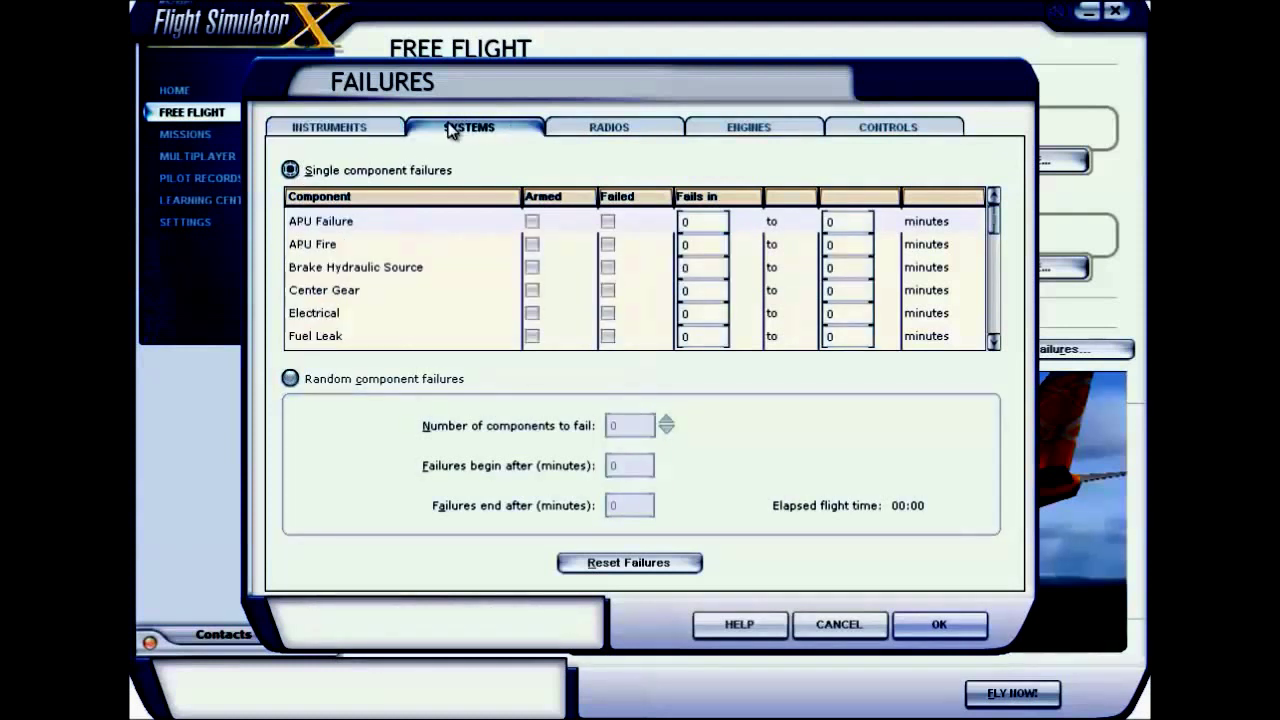
click(650, 130)
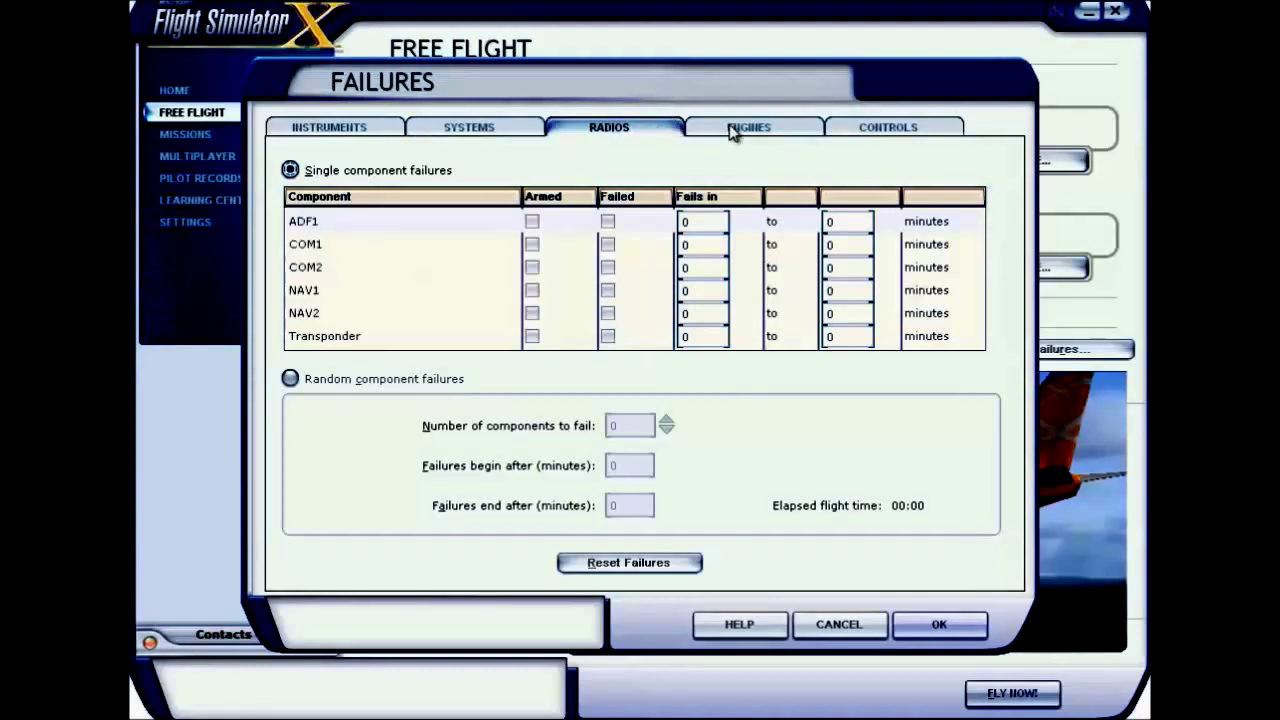
click(732, 133)
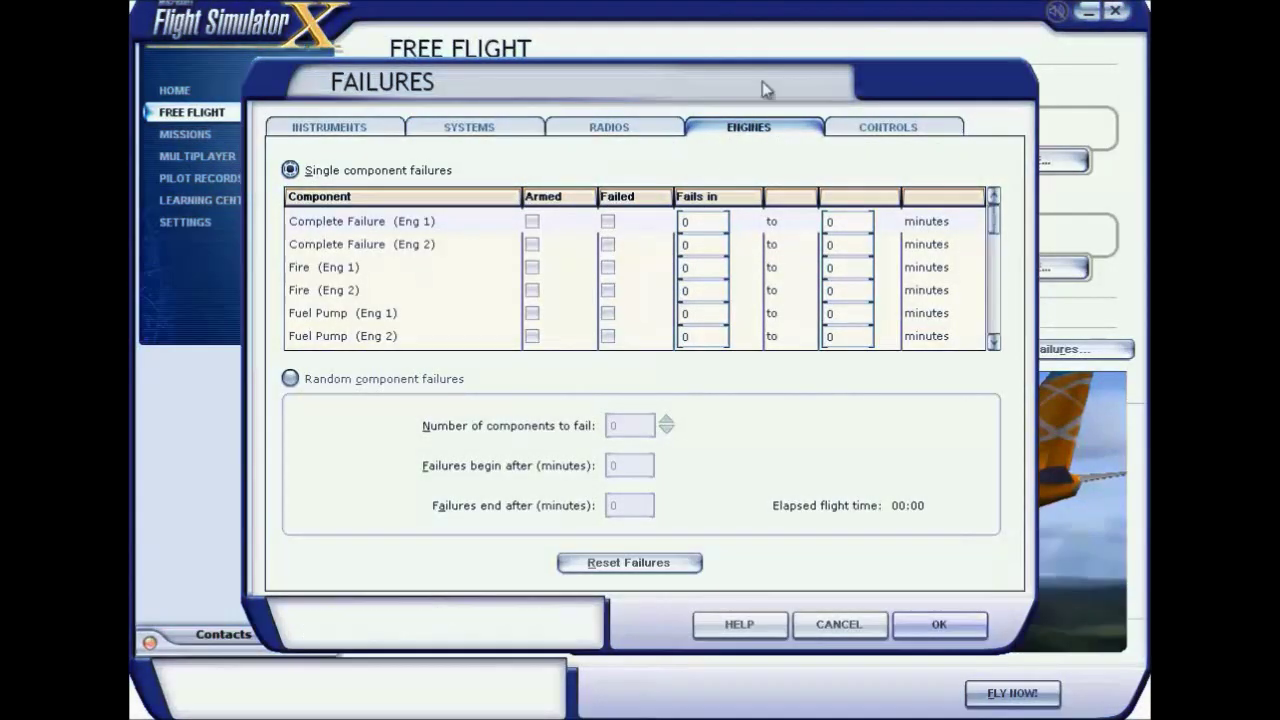
click(975, 624)
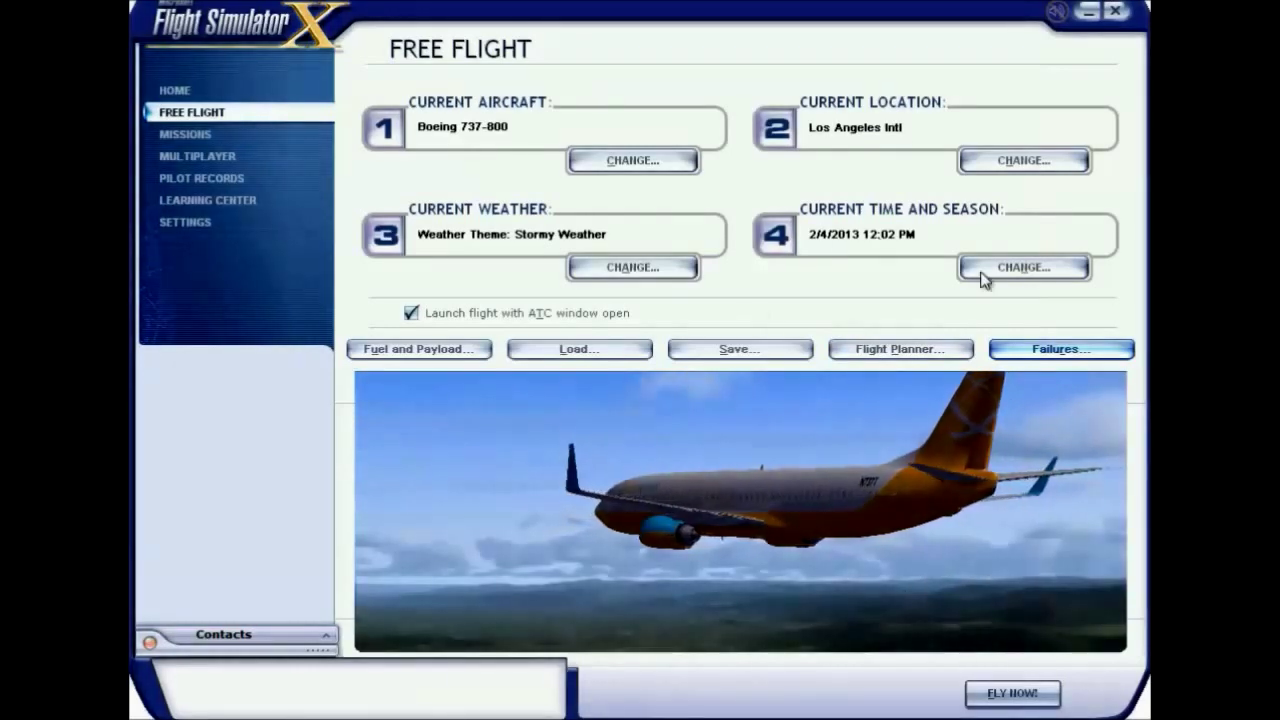
click(678, 271)
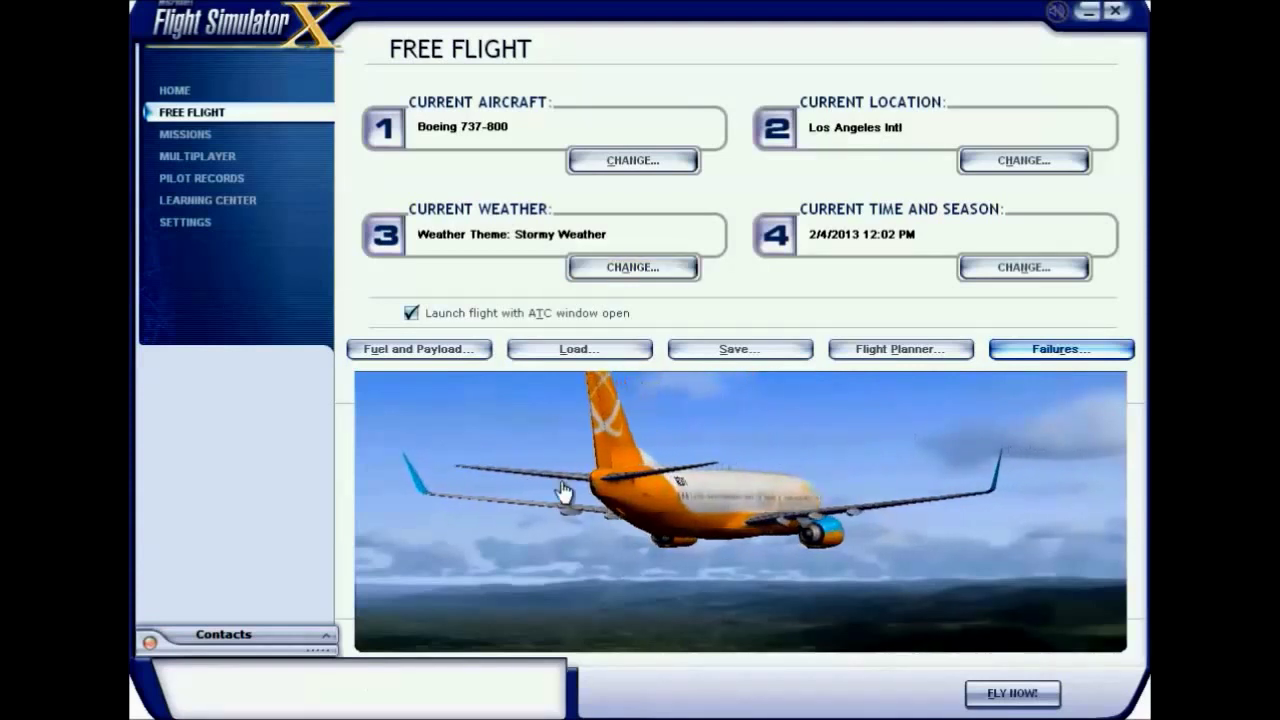